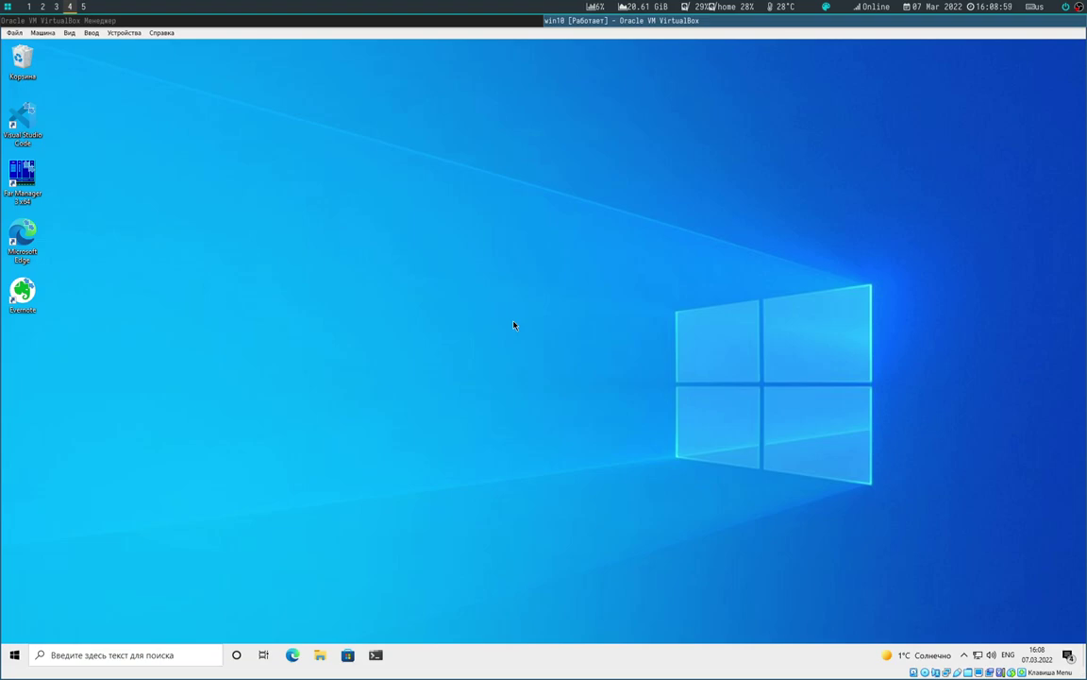
Step: Run the PacketTracer800_Build212_64bit installer from C:\temp\Cisco Packet Tracer 8.0.0.0212 (x64) and allow it to make changes to the device
key(super+e)
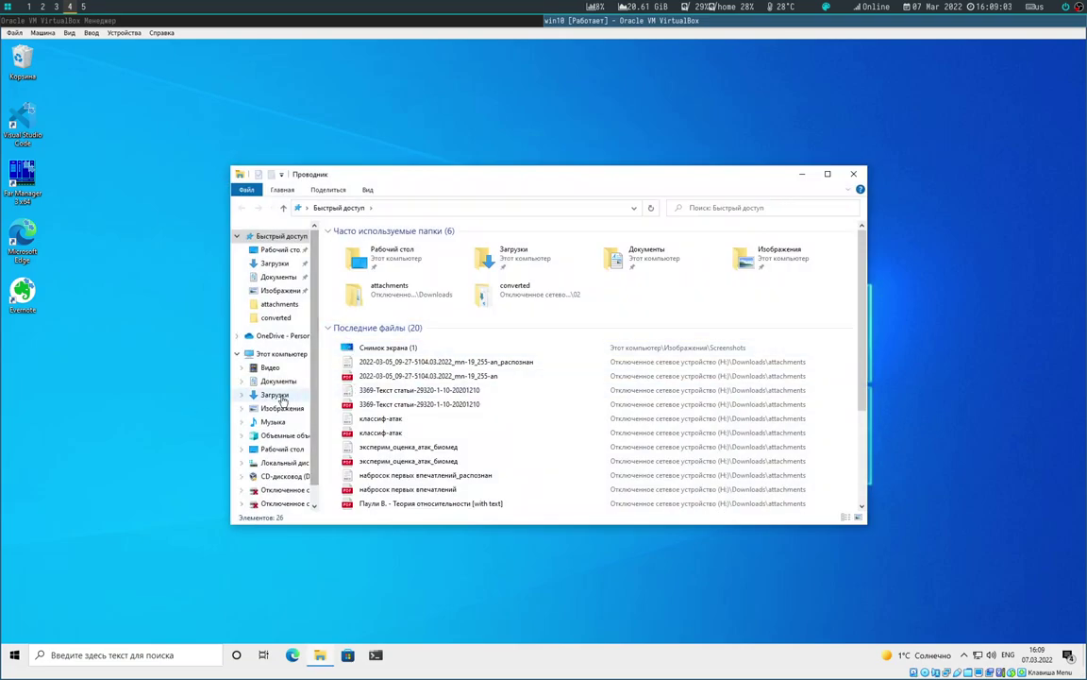
scroll(265, 406, down, 1)
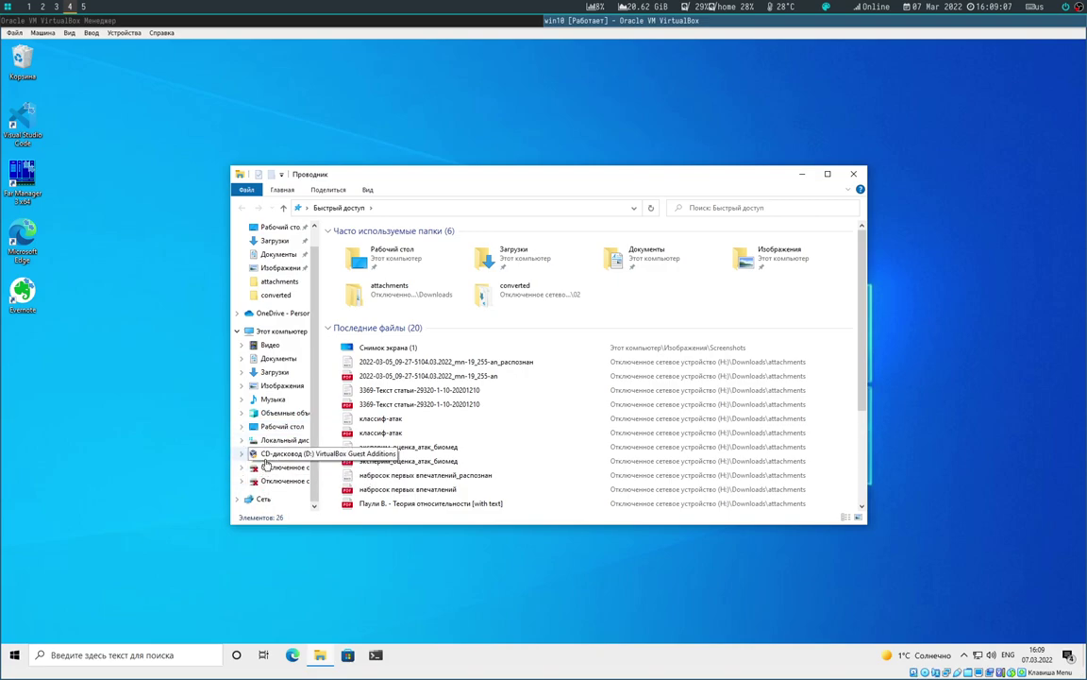
click(274, 440)
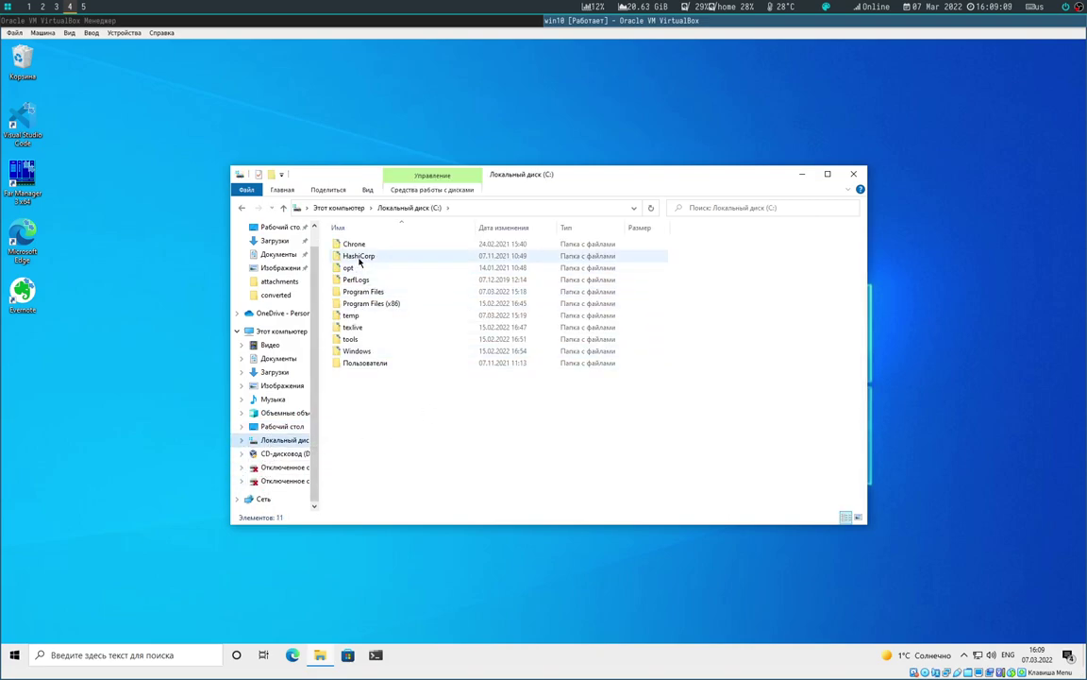
click(353, 317)
double_click(354, 321)
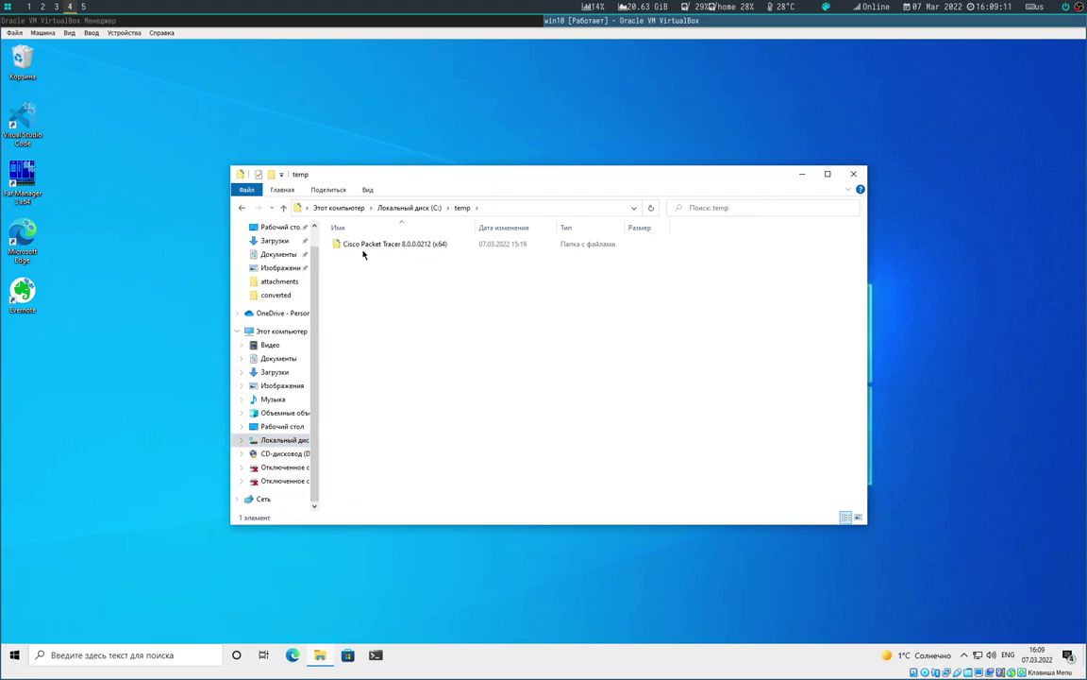
double_click(364, 245)
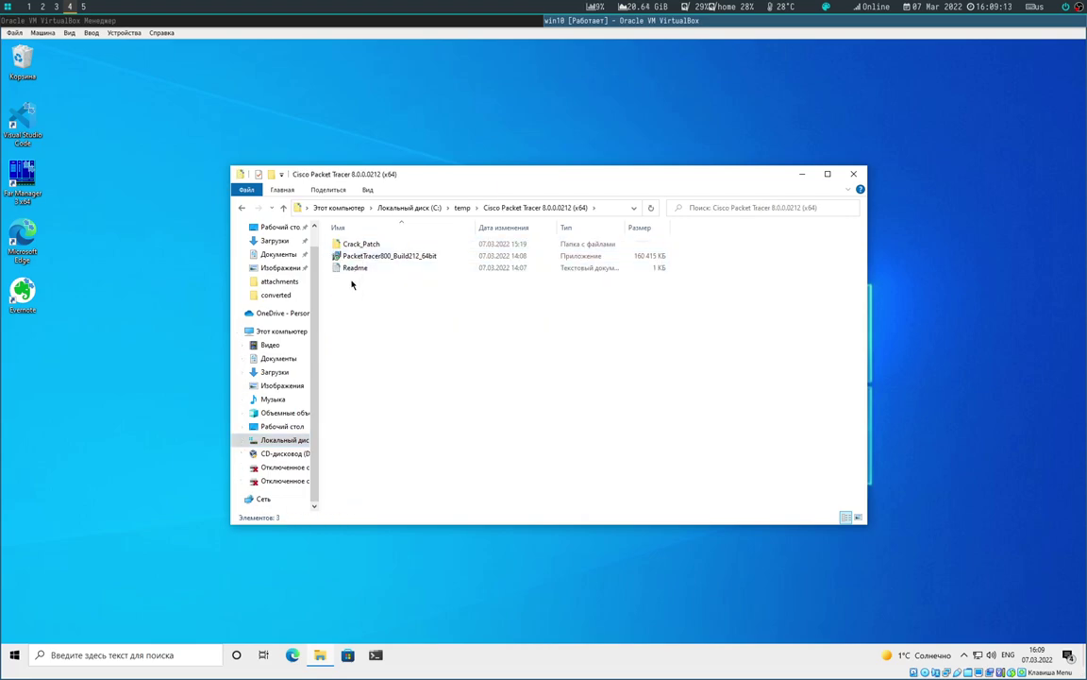
click(364, 255)
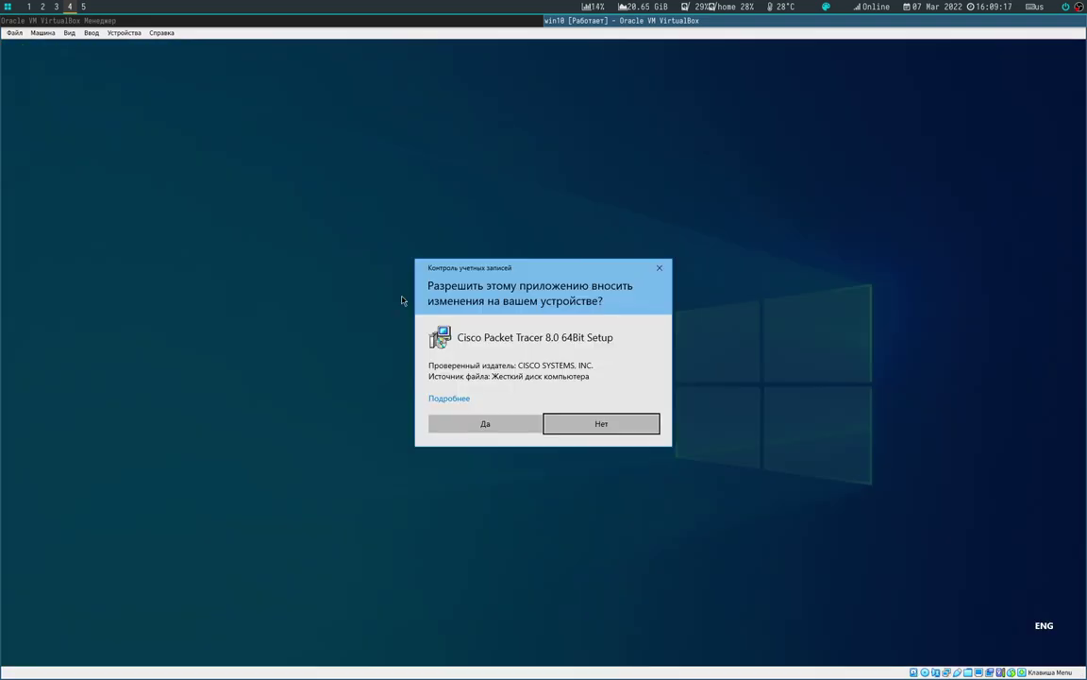
click(514, 427)
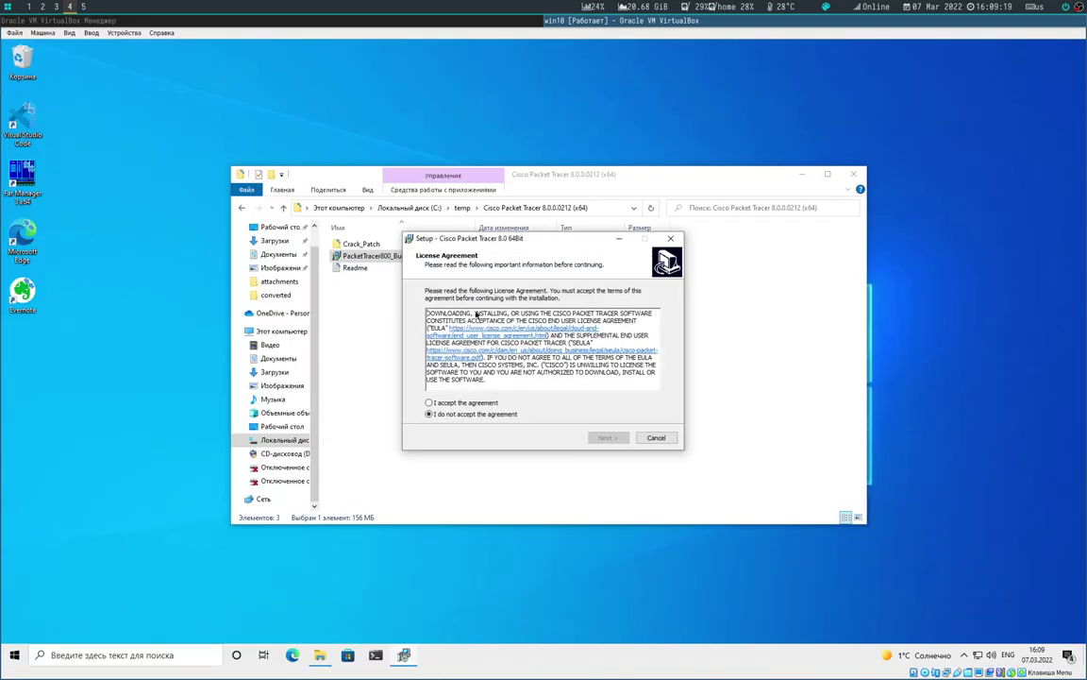
Step: Accept the license agreement and install Cisco Packet Tracer 8.0 with the default folders and a desktop shortcut
click(430, 402)
click(606, 438)
click(608, 439)
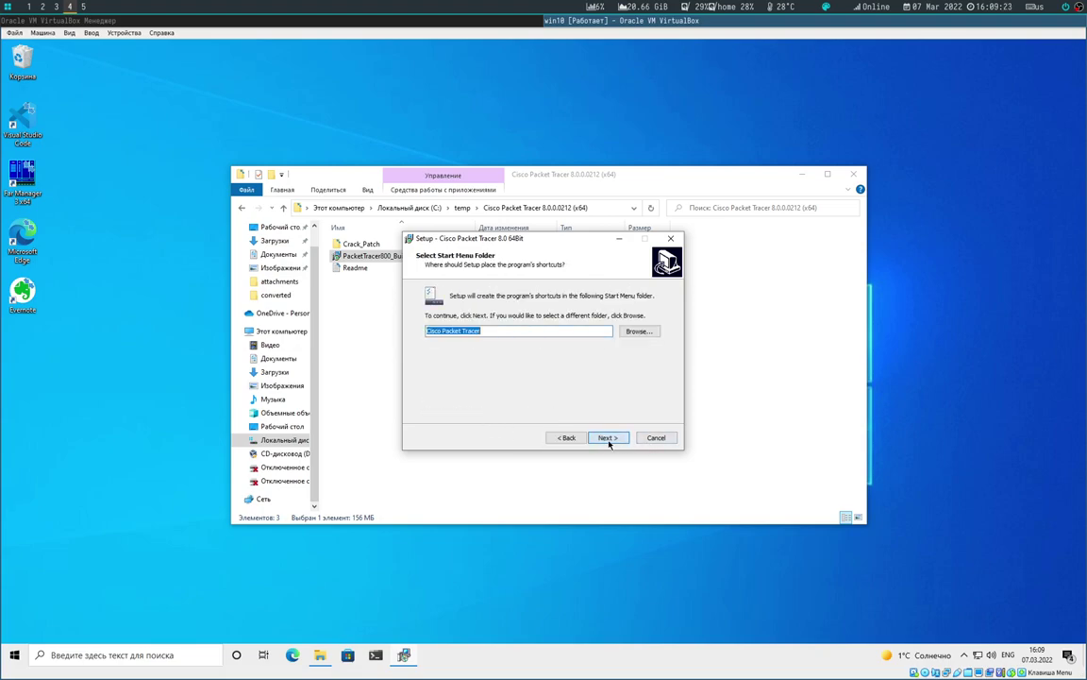
click(608, 439)
click(609, 439)
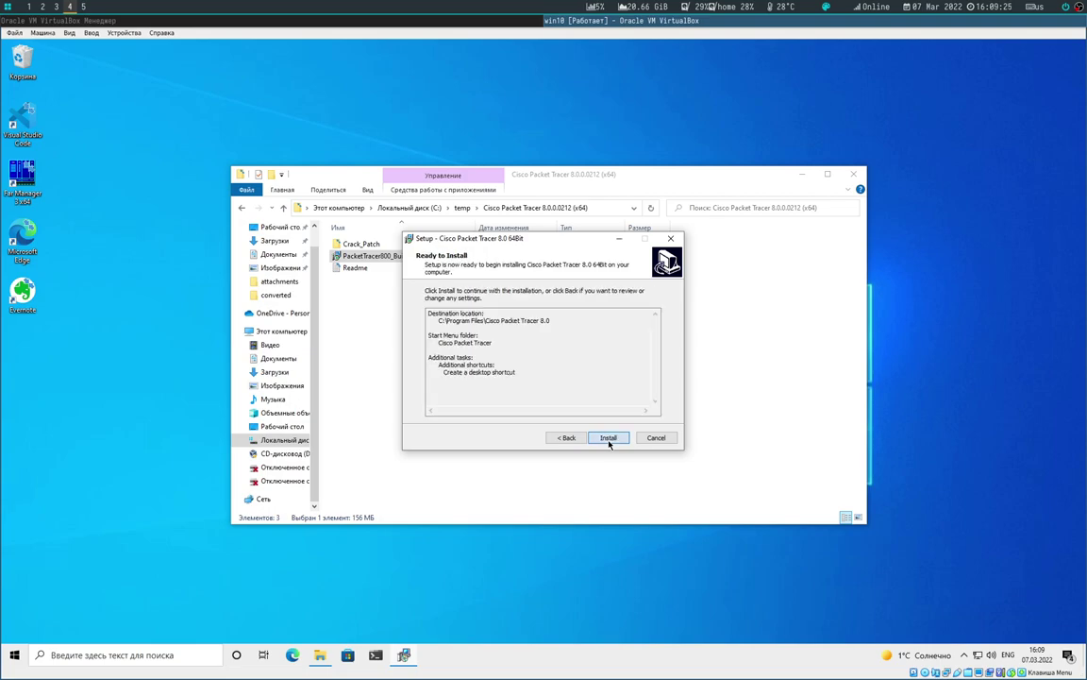
click(564, 438)
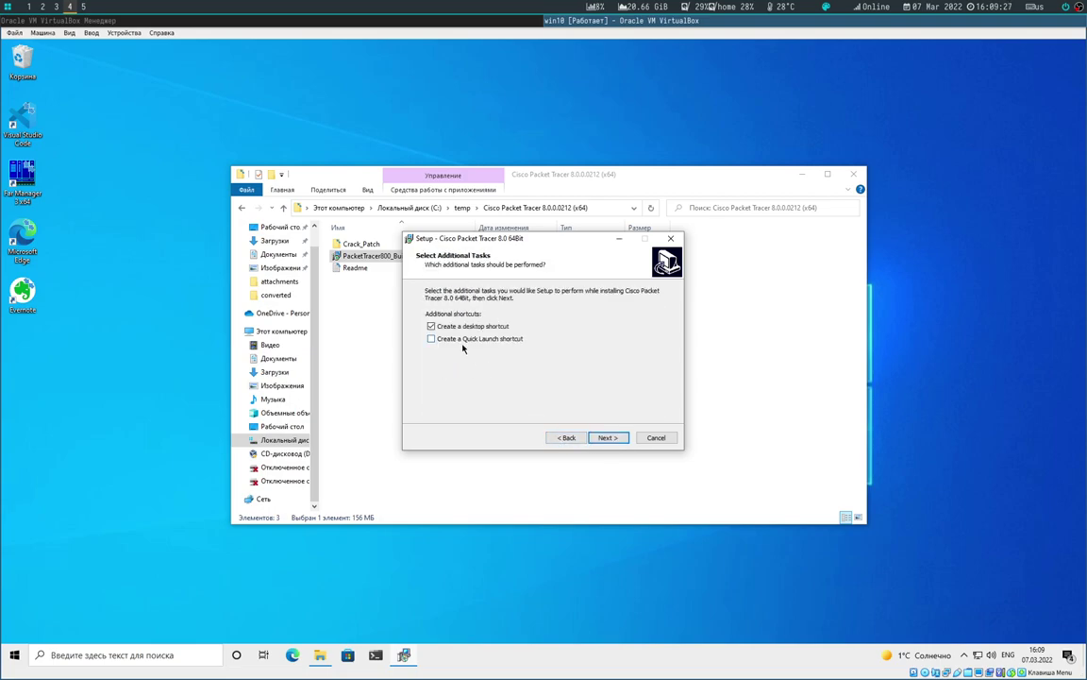
click(607, 438)
click(608, 438)
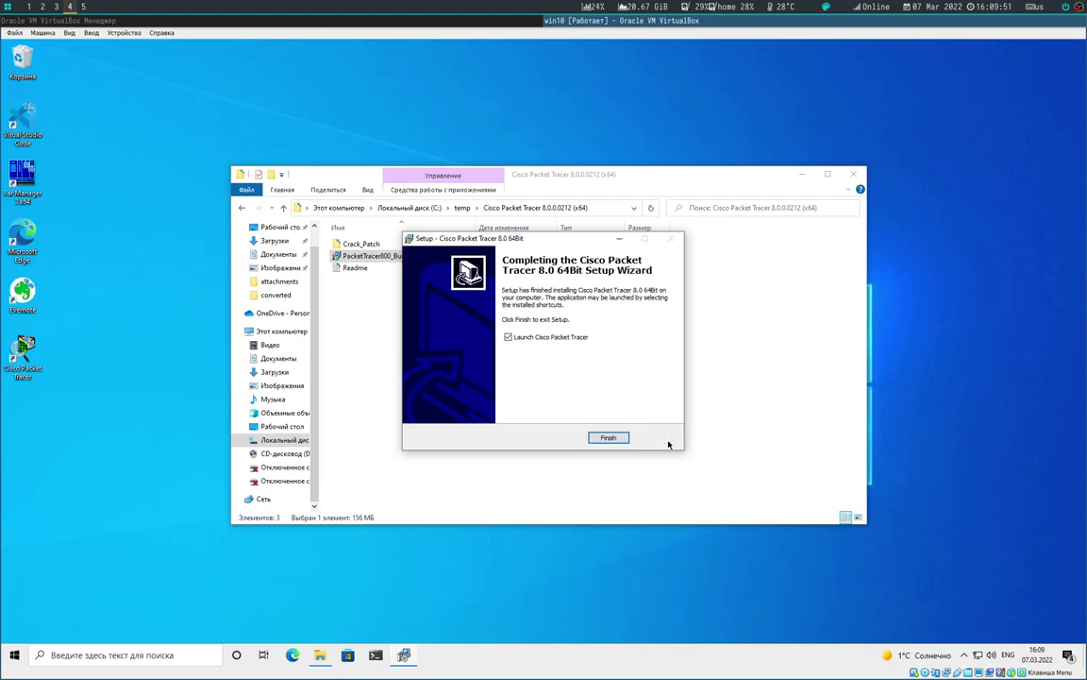
Step: Finish the setup with Packet Tracer launching, and close its netacad.com login without signing in so the program exits
click(608, 438)
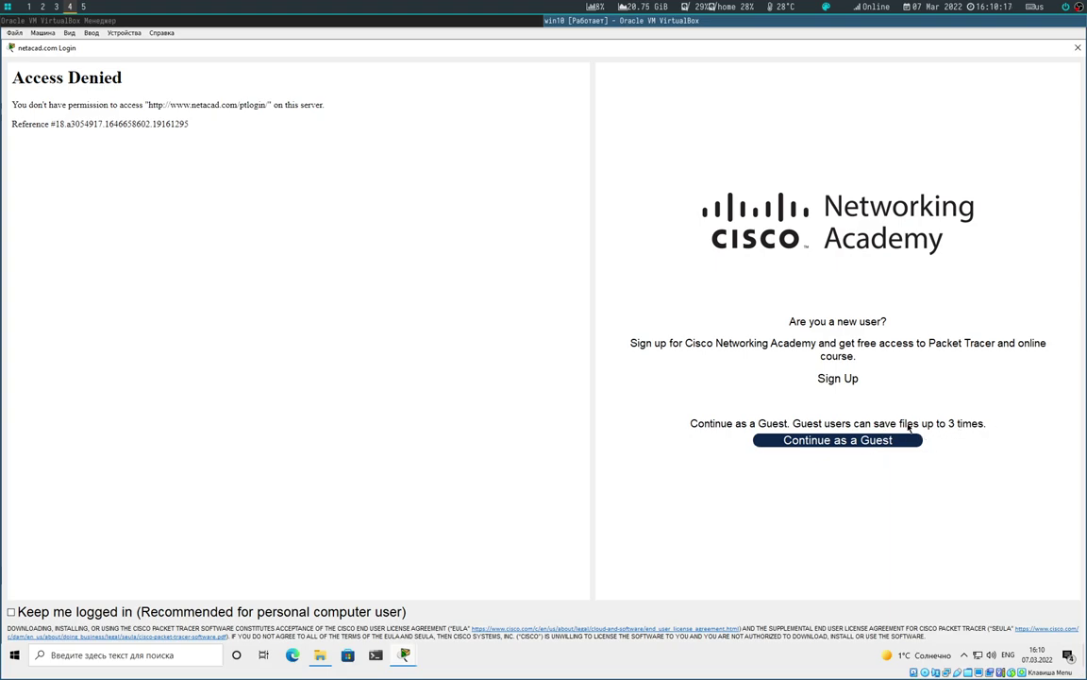
click(1078, 48)
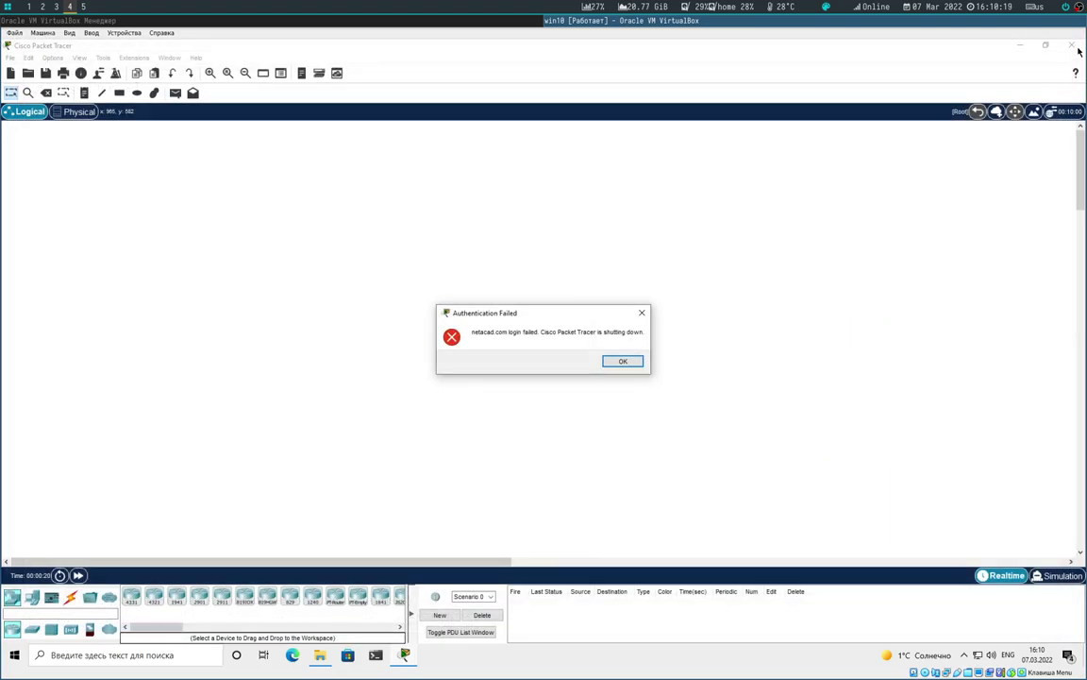
click(620, 367)
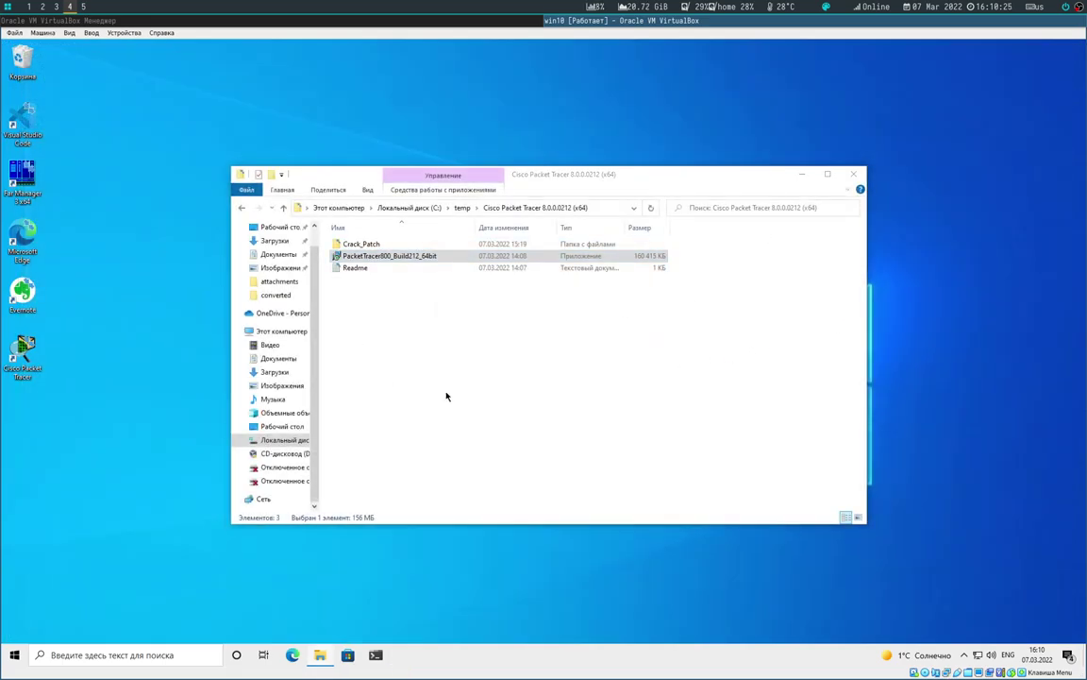
Step: Open the folder C:\Program Files\Cisco Packet Tracer 8.0\bin in a second File Explorer window and locate the PacketTracer application
key(super+e)
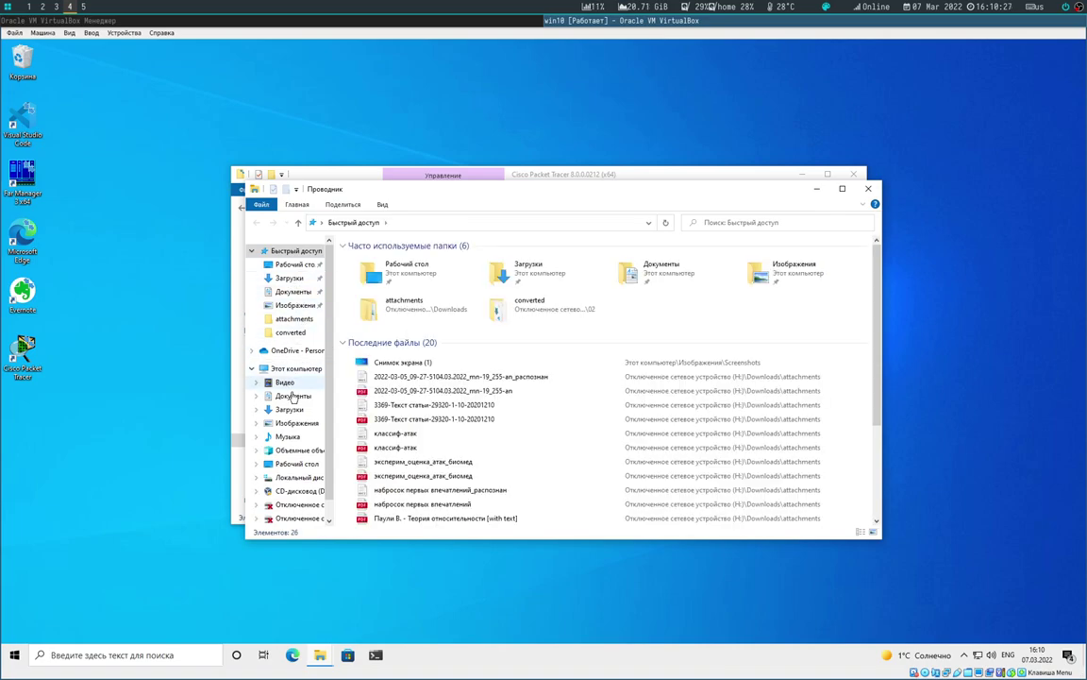
scroll(295, 444, down, 1)
click(300, 457)
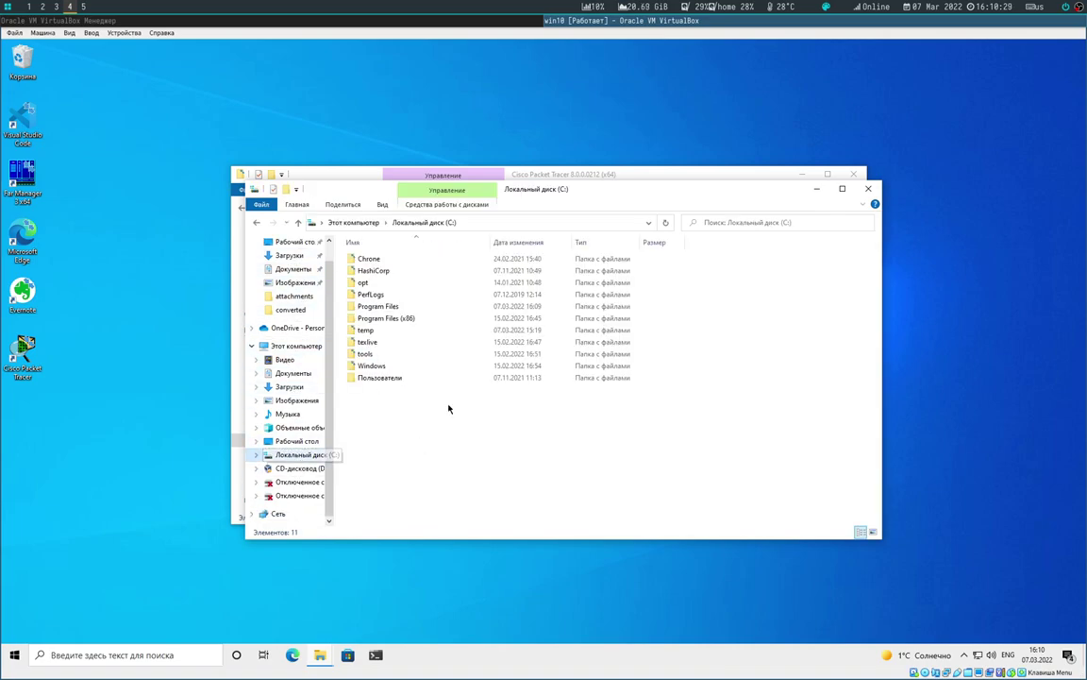
double_click(378, 305)
double_click(376, 259)
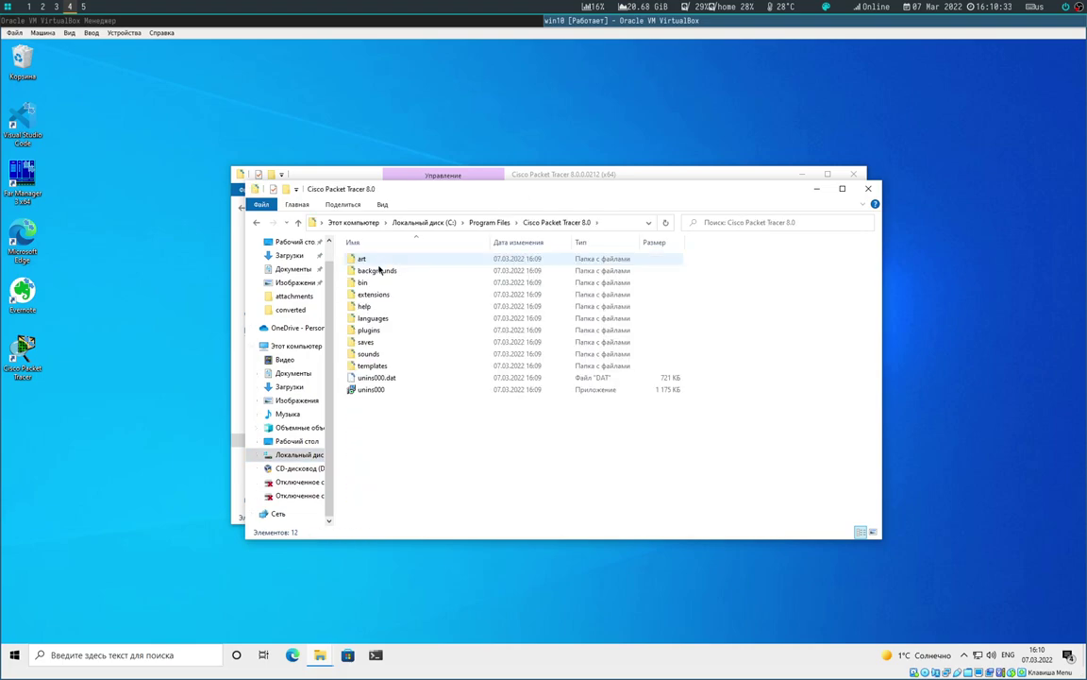
double_click(375, 283)
scroll(476, 468, down, 15)
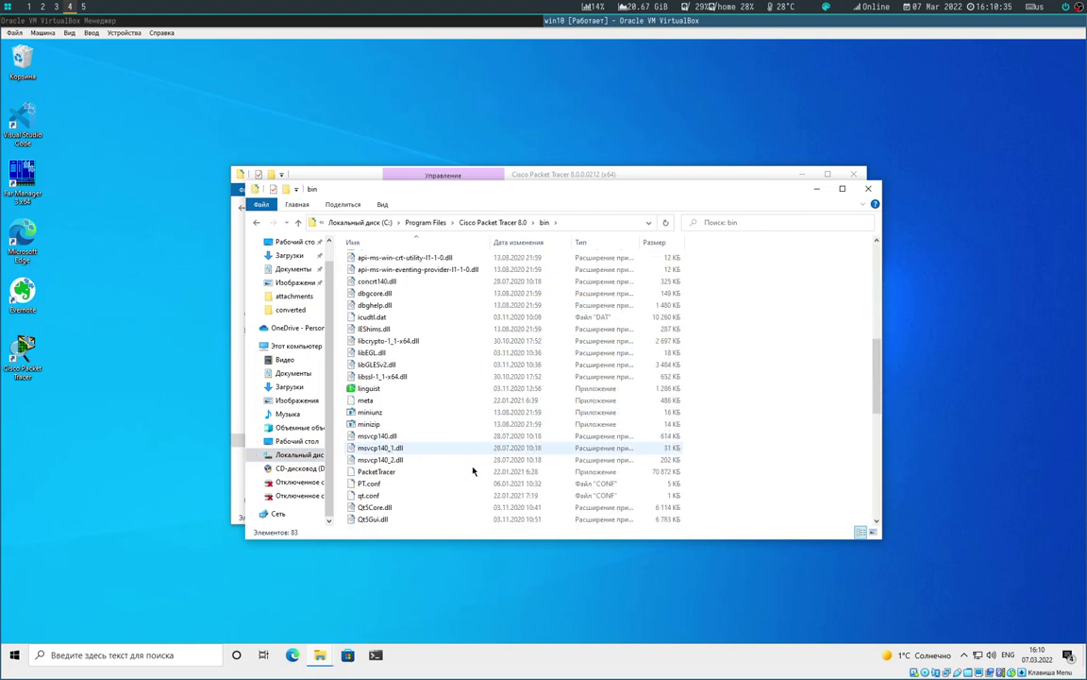
scroll(437, 342, down, 5)
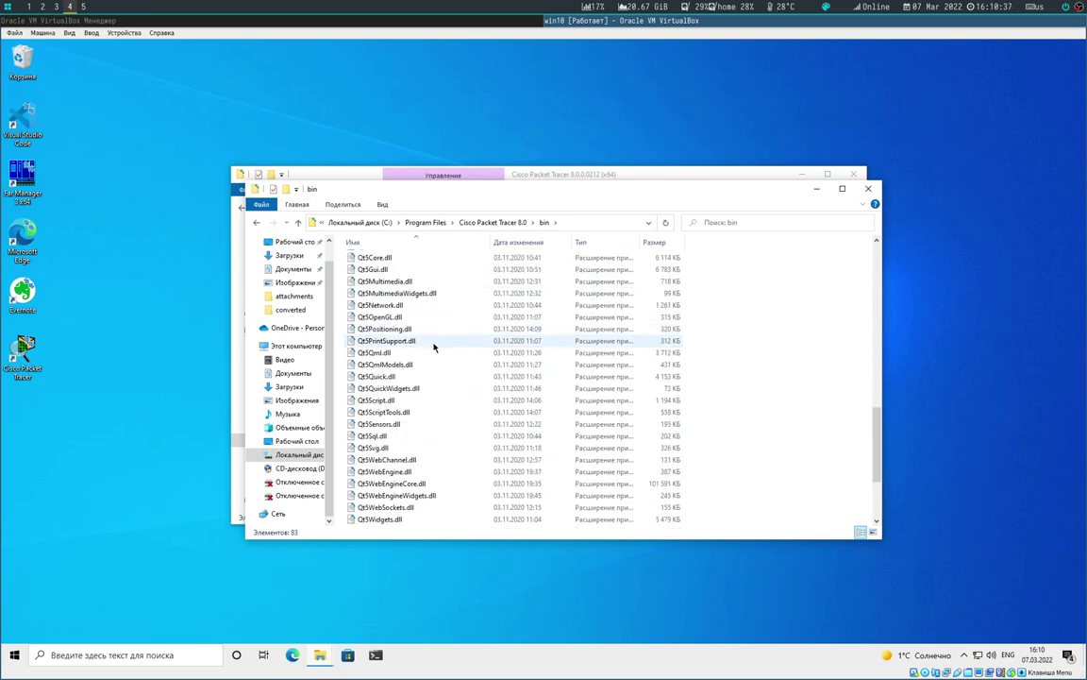
scroll(461, 344, up, 5)
Step: Open the Crack_Patch folder in the File Explorer window that shows the installer files
click(546, 174)
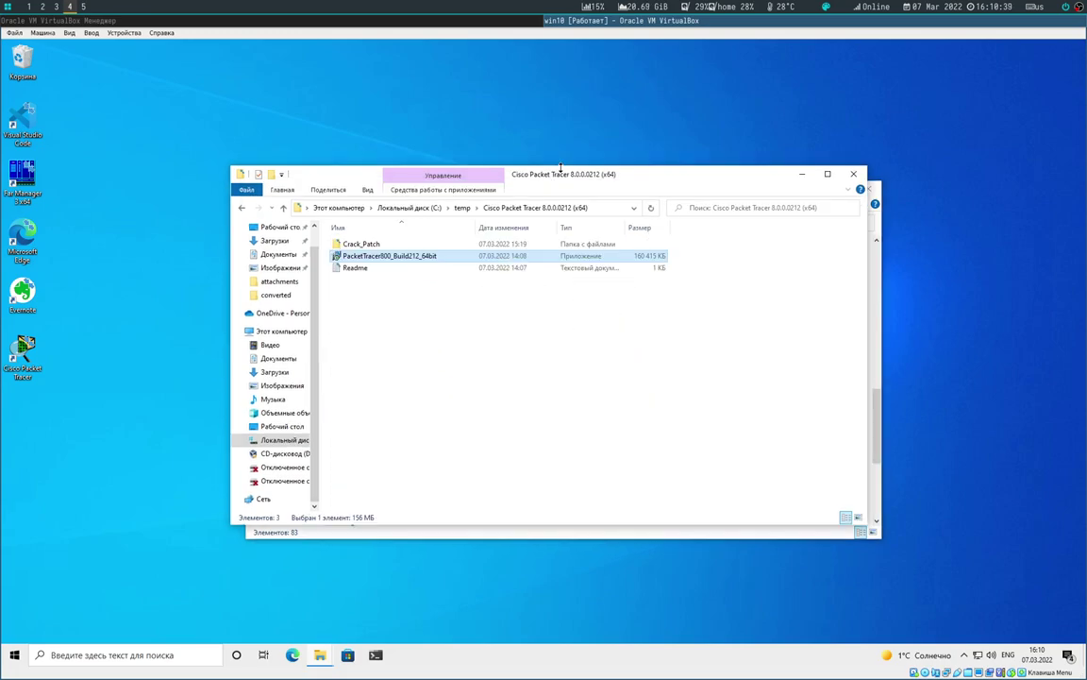
double_click(368, 243)
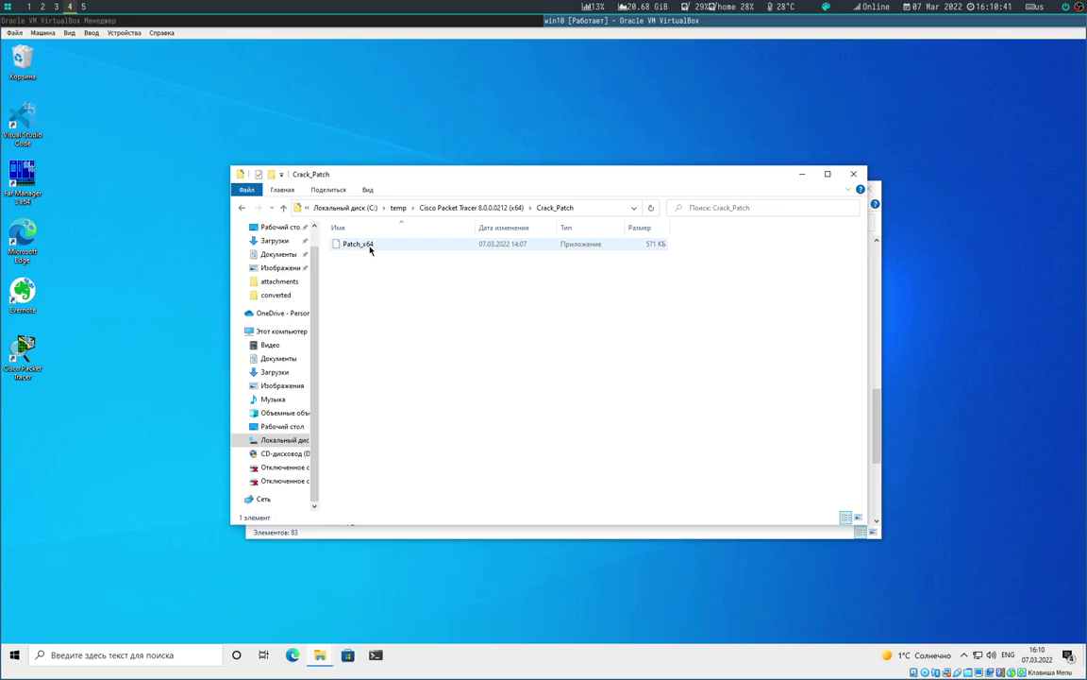
mouse_move(284, 172)
mouse_down()
mouse_move(285, 141)
mouse_move(284, 157)
mouse_up()
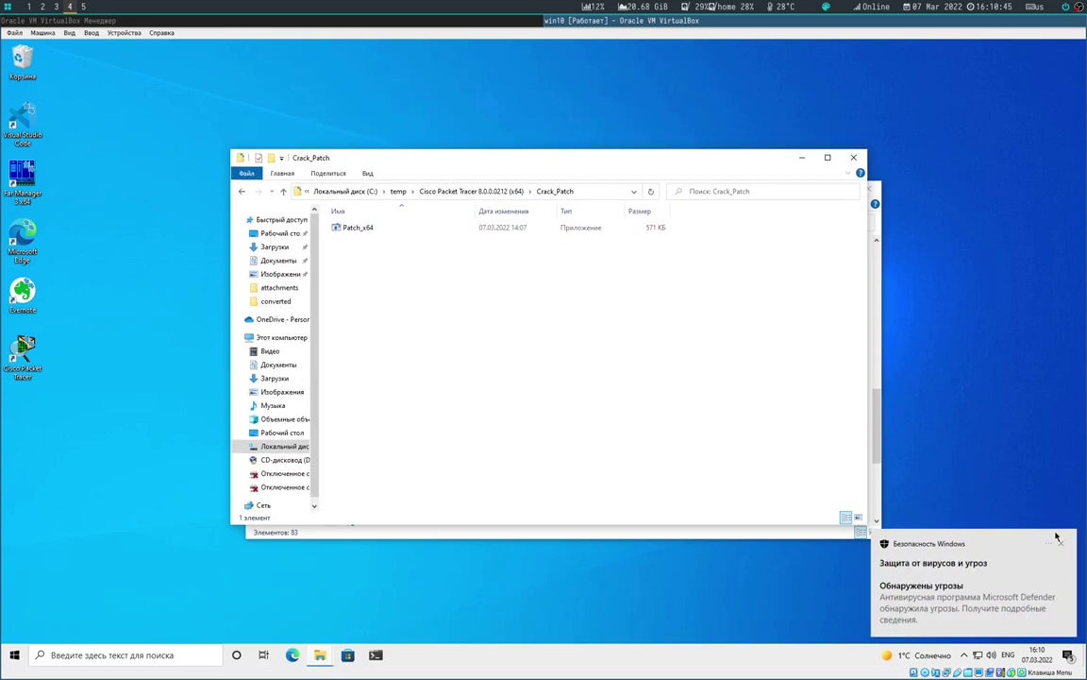
Step: Review the current threats in Windows Security from the Microsoft Defender notification and close that window
click(963, 585)
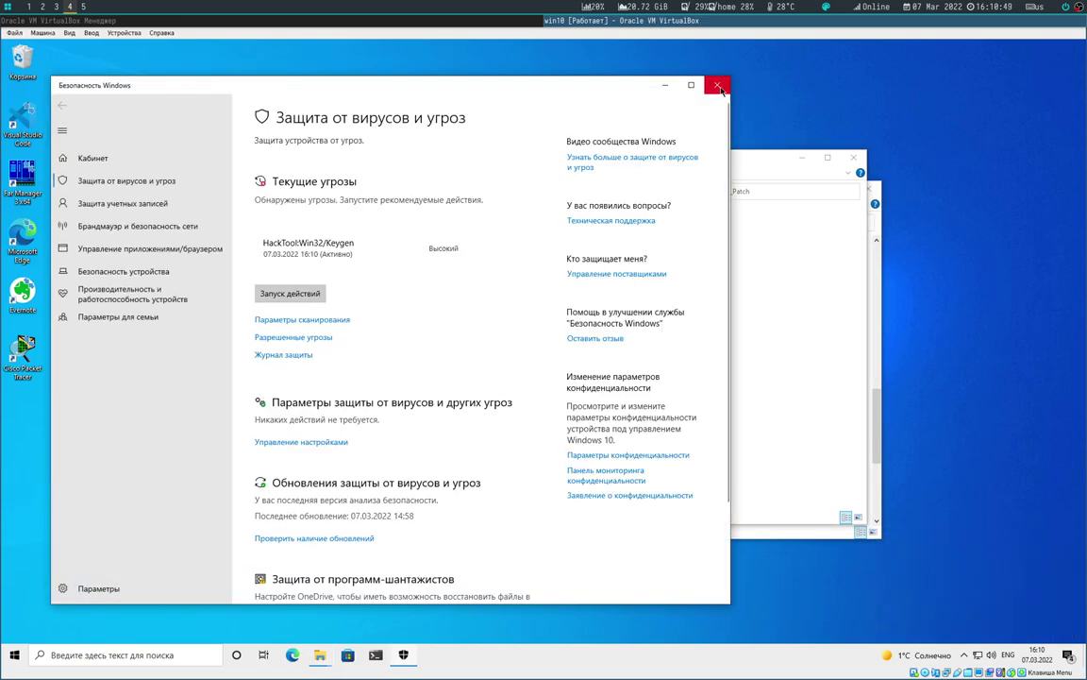
click(720, 88)
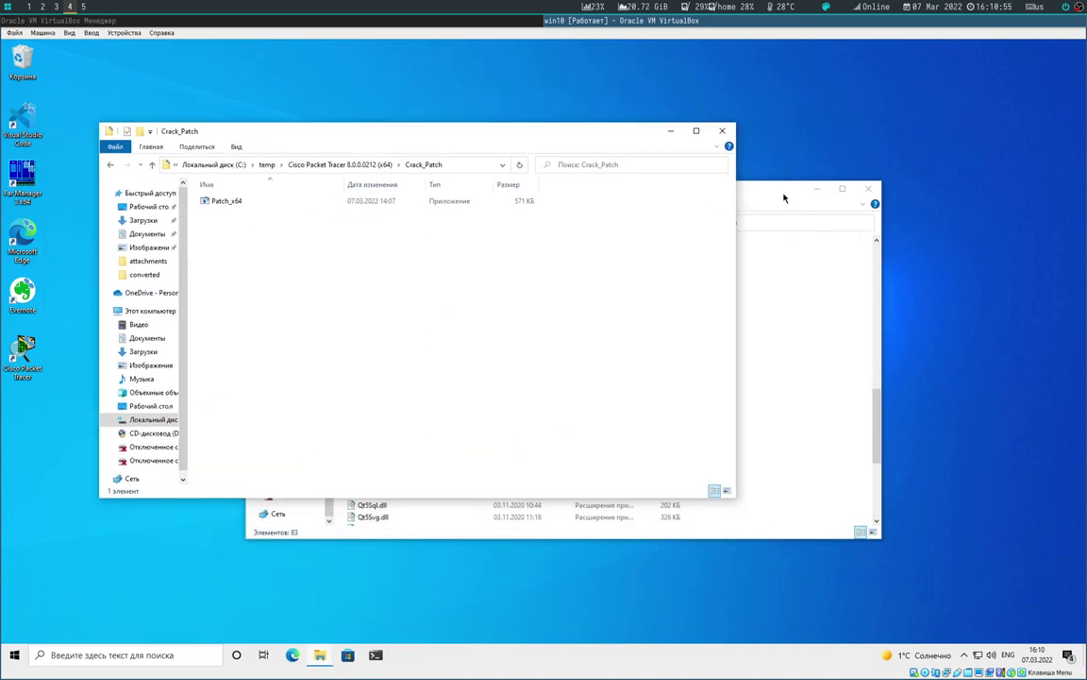
Step: Try to move Patch_x64 from Crack_Patch into the Packet Tracer bin folder with administrator rights, and dismiss the threat notification
drag(223, 206, 448, 377)
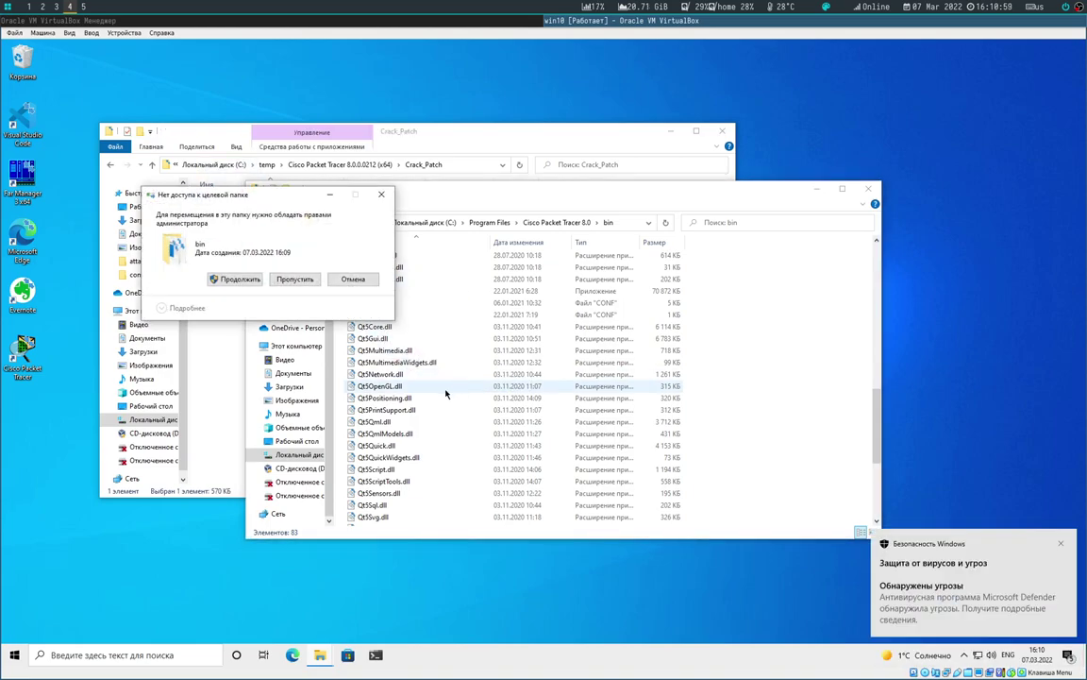
click(232, 279)
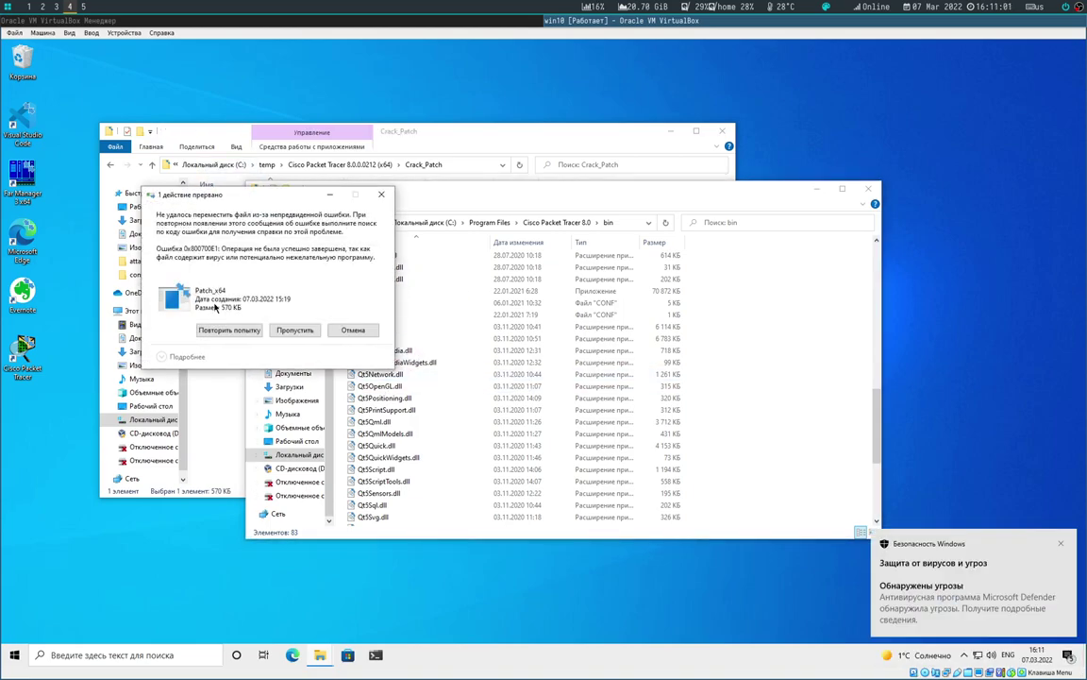
click(223, 331)
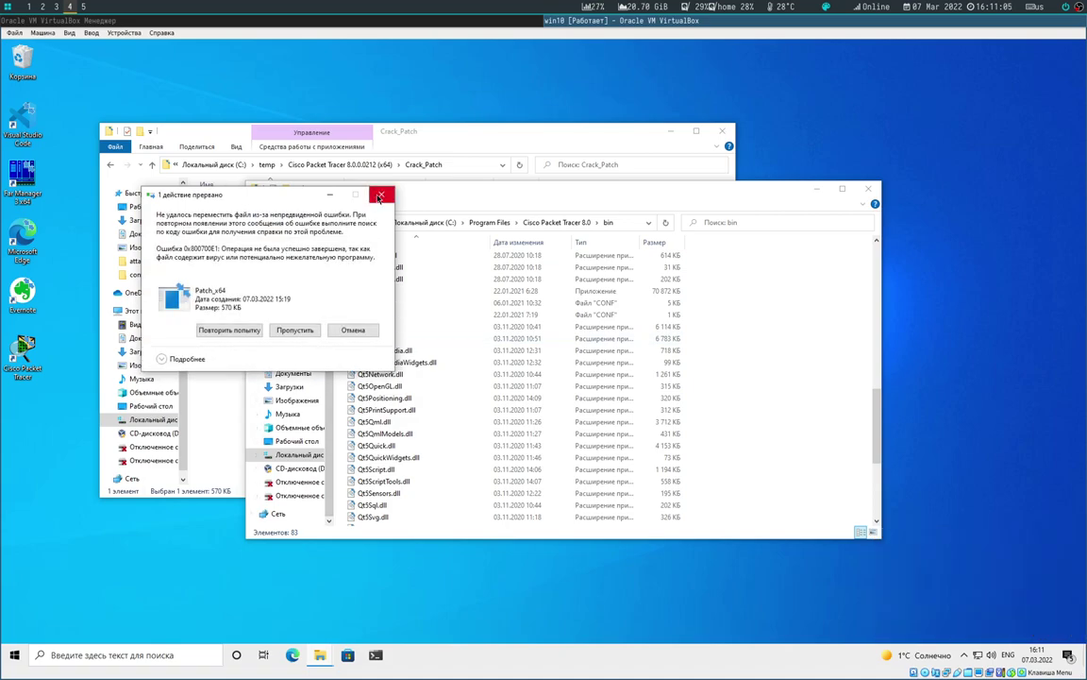
click(378, 196)
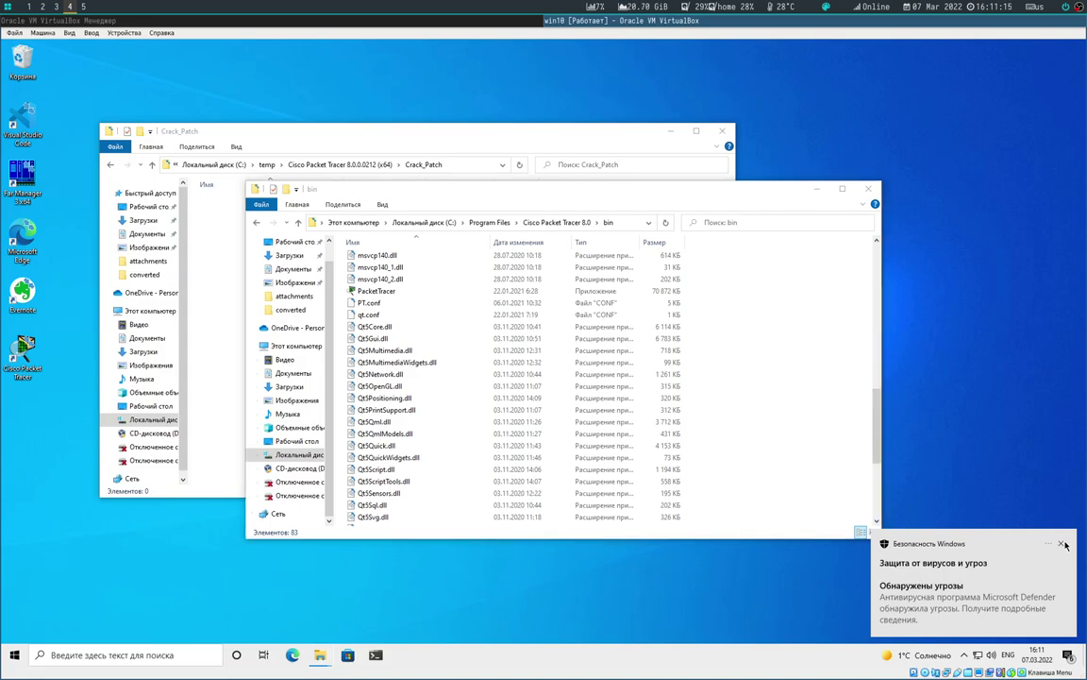
click(1063, 545)
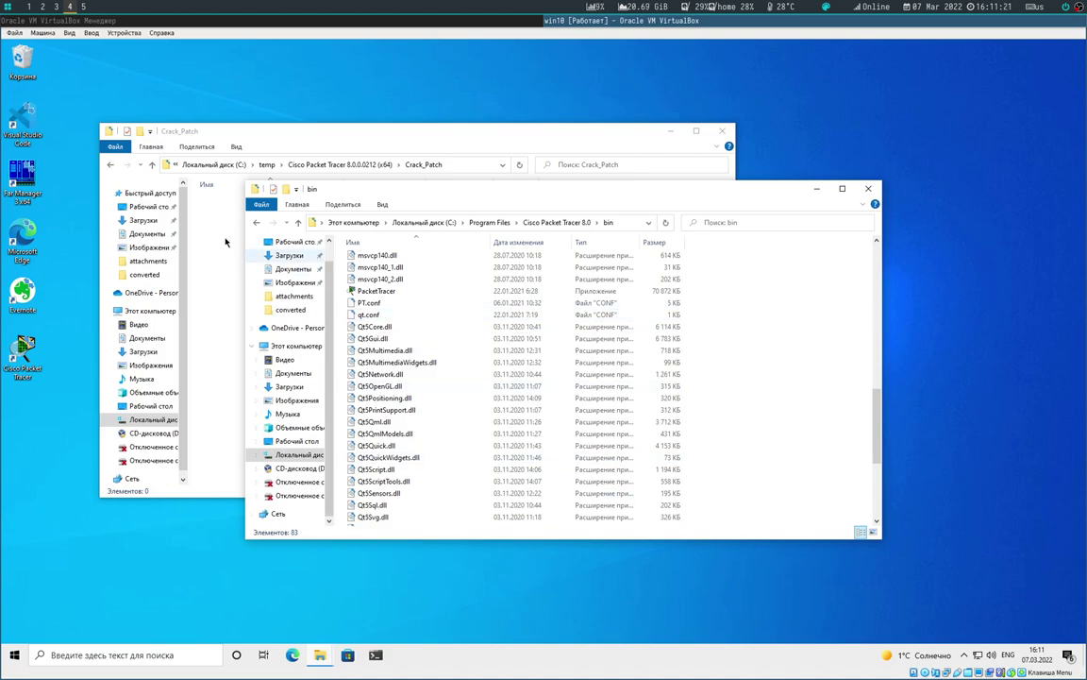
click(27, 179)
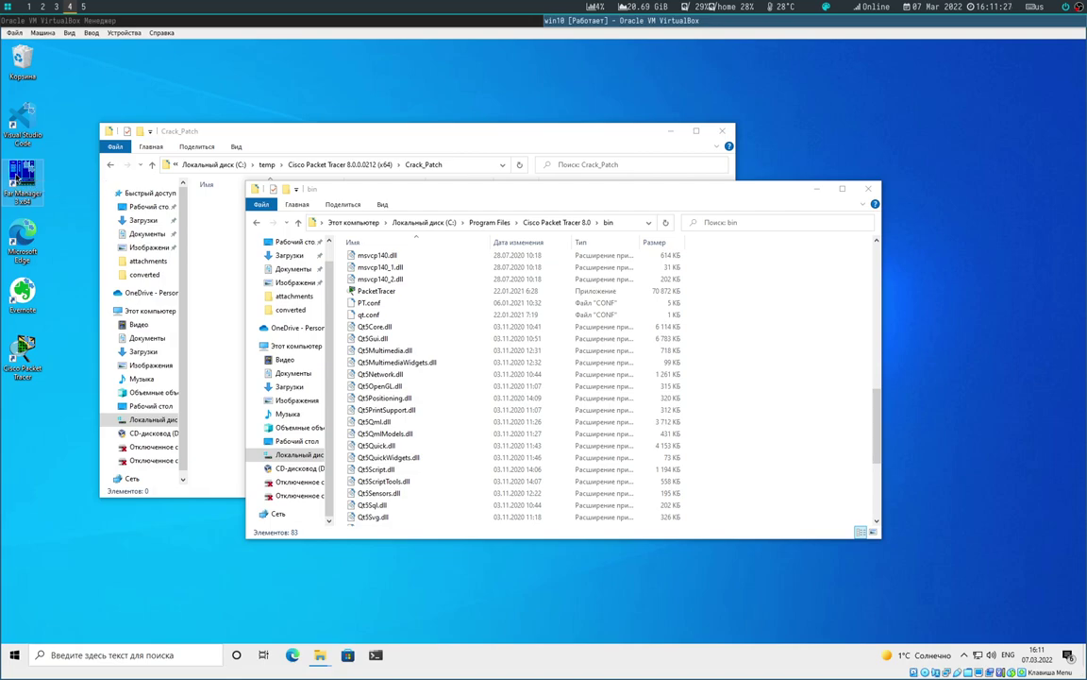
Step: Turn off Microsoft Defender's real-time protection in Windows Security with administrator approval and close the window
click(965, 655)
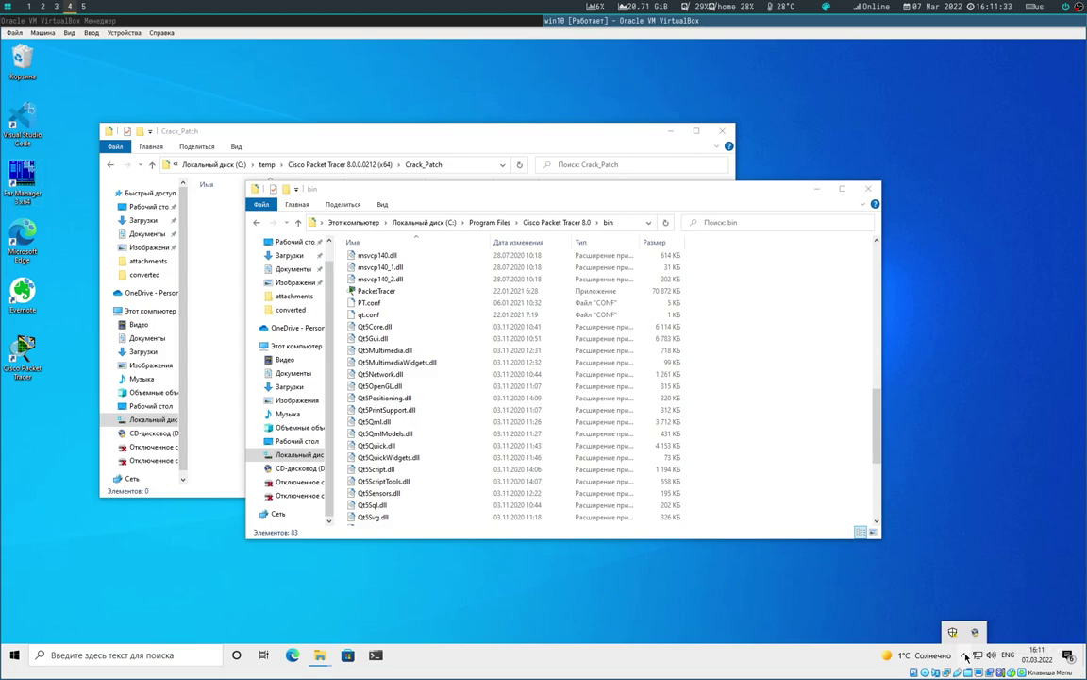
click(952, 632)
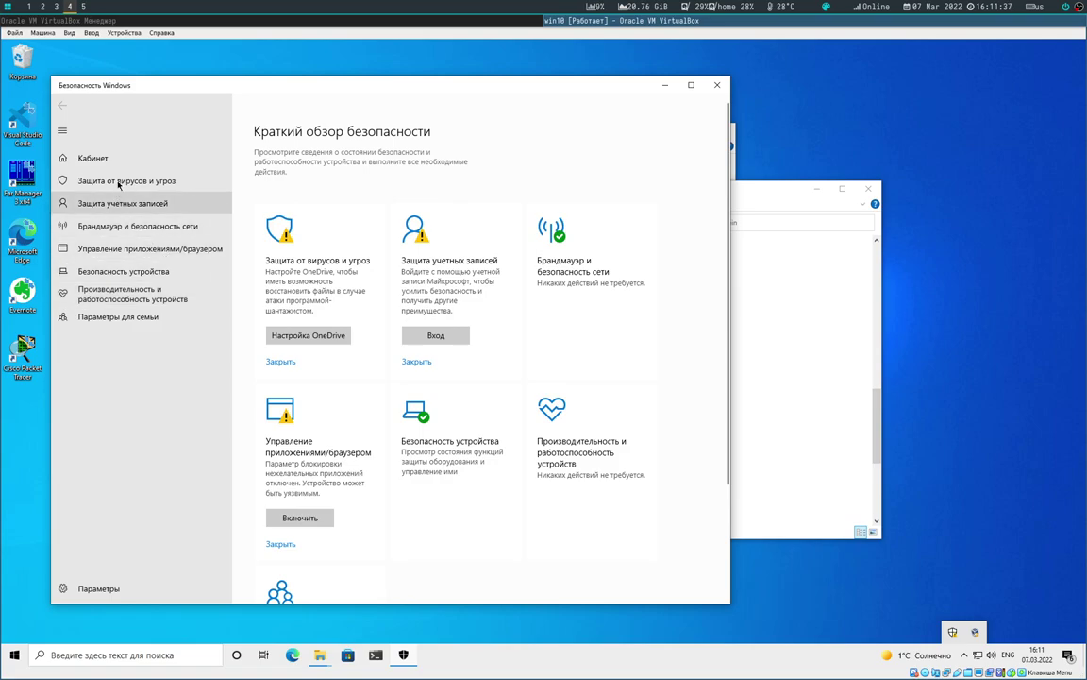
click(158, 180)
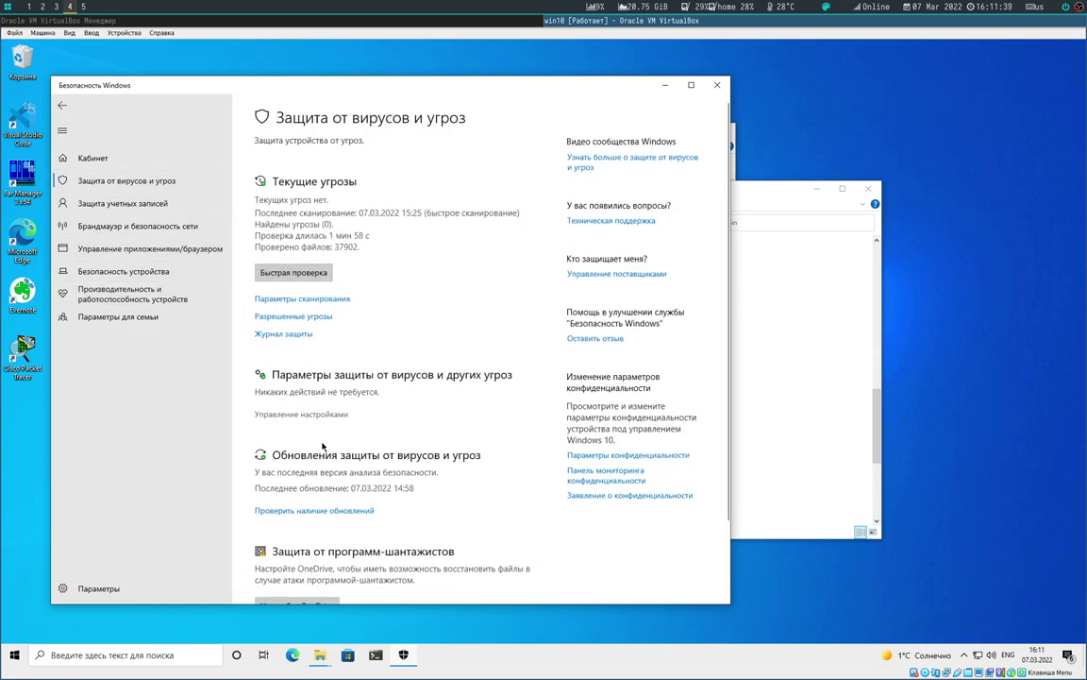
click(306, 413)
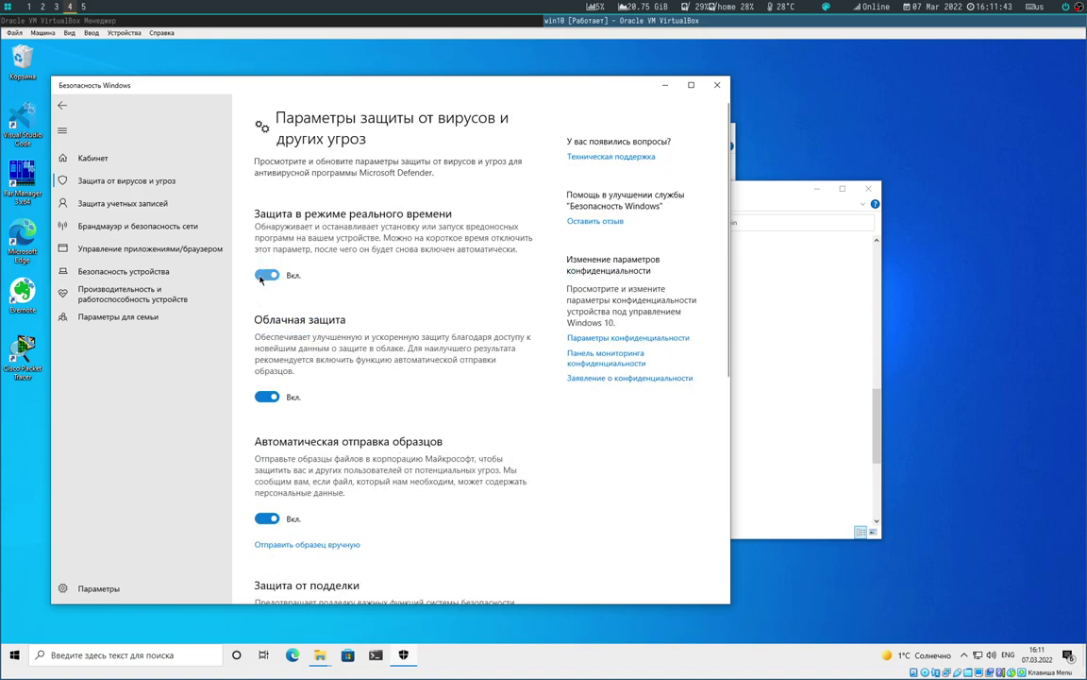
click(261, 278)
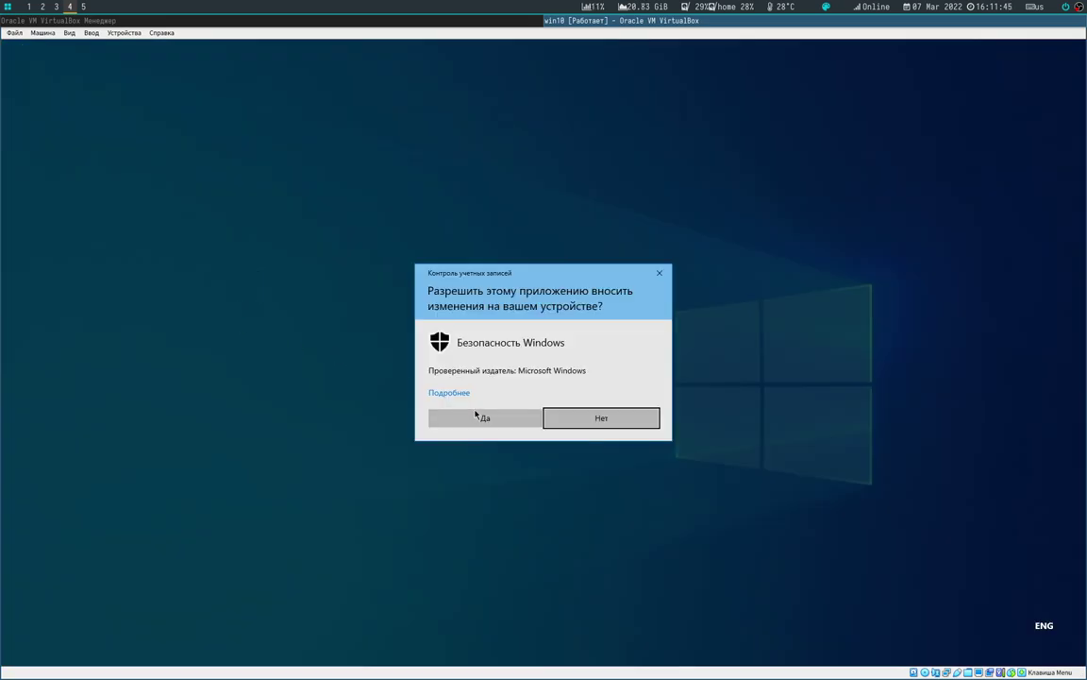
click(476, 419)
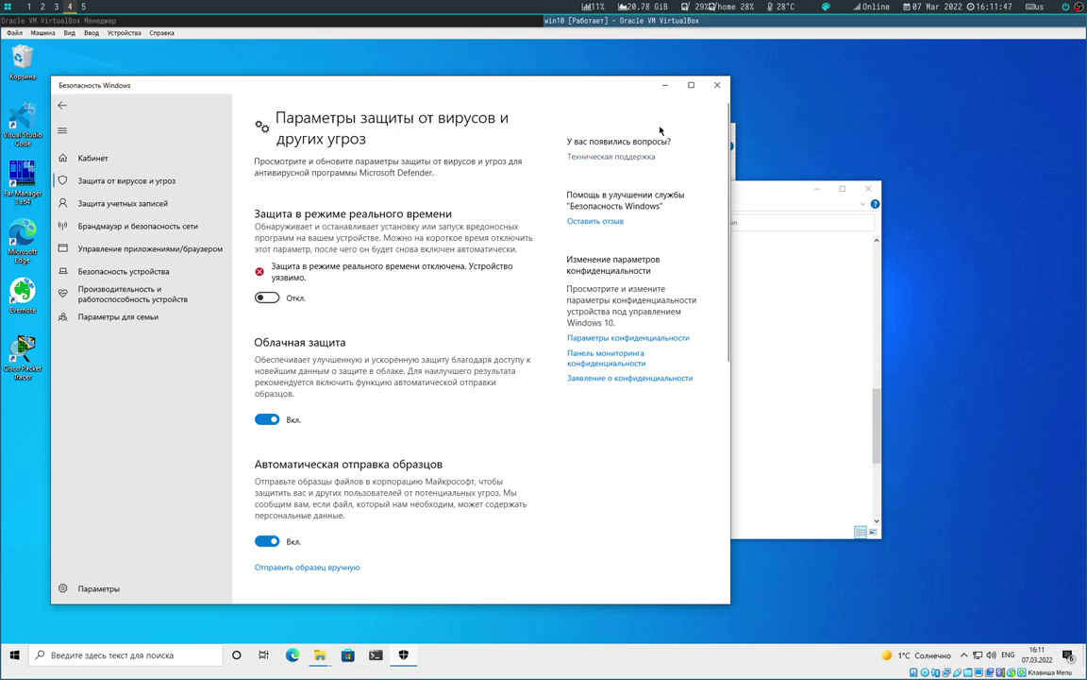
click(717, 85)
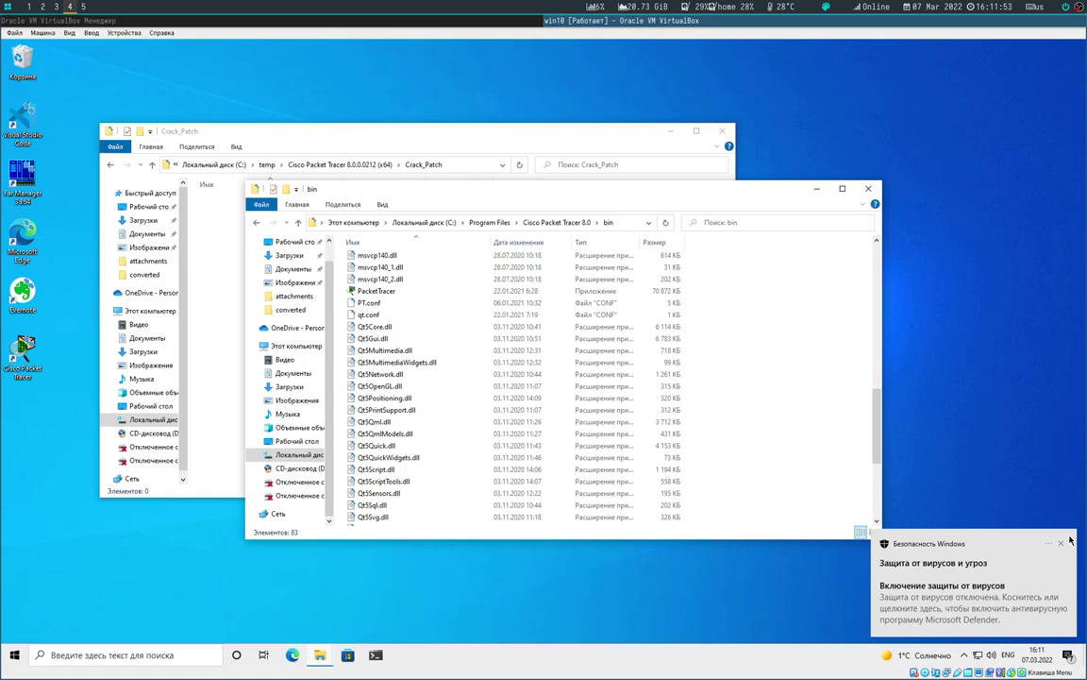
Step: Re-enable real-time protection from the virus protection notification and turn it off again in the virus and threat protection settings
click(1071, 540)
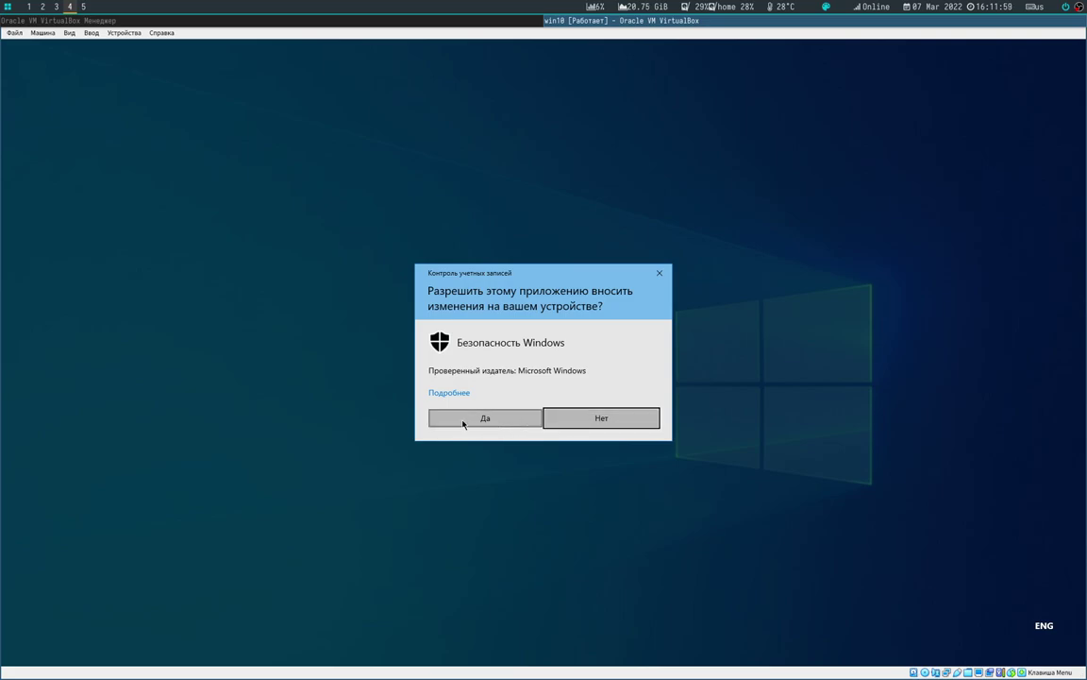
click(463, 422)
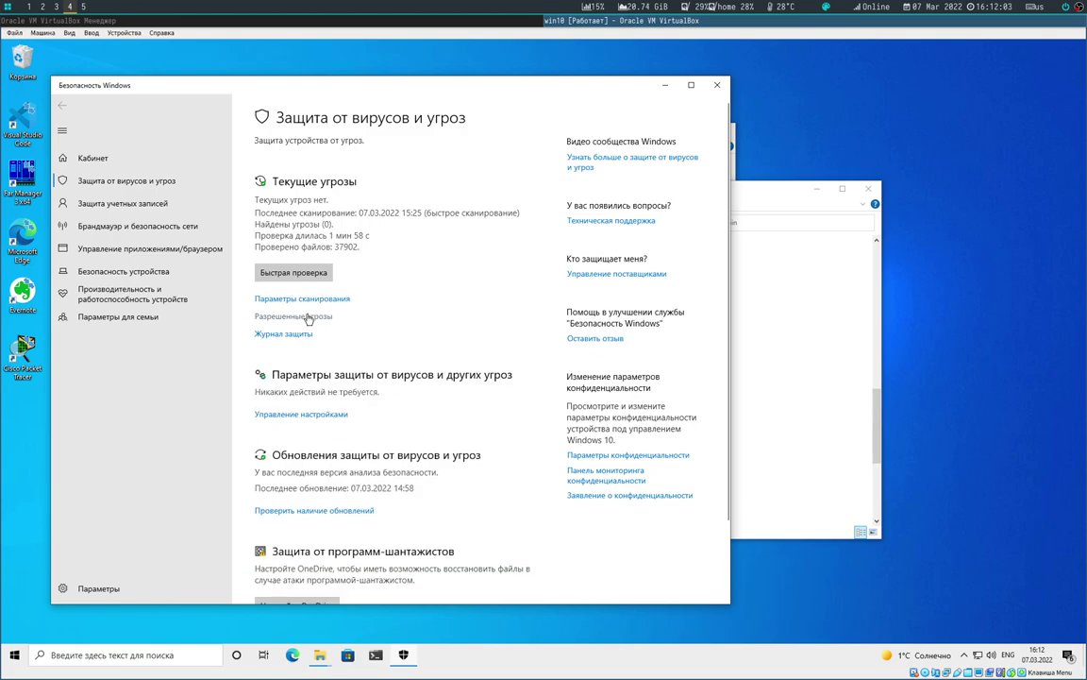
click(300, 415)
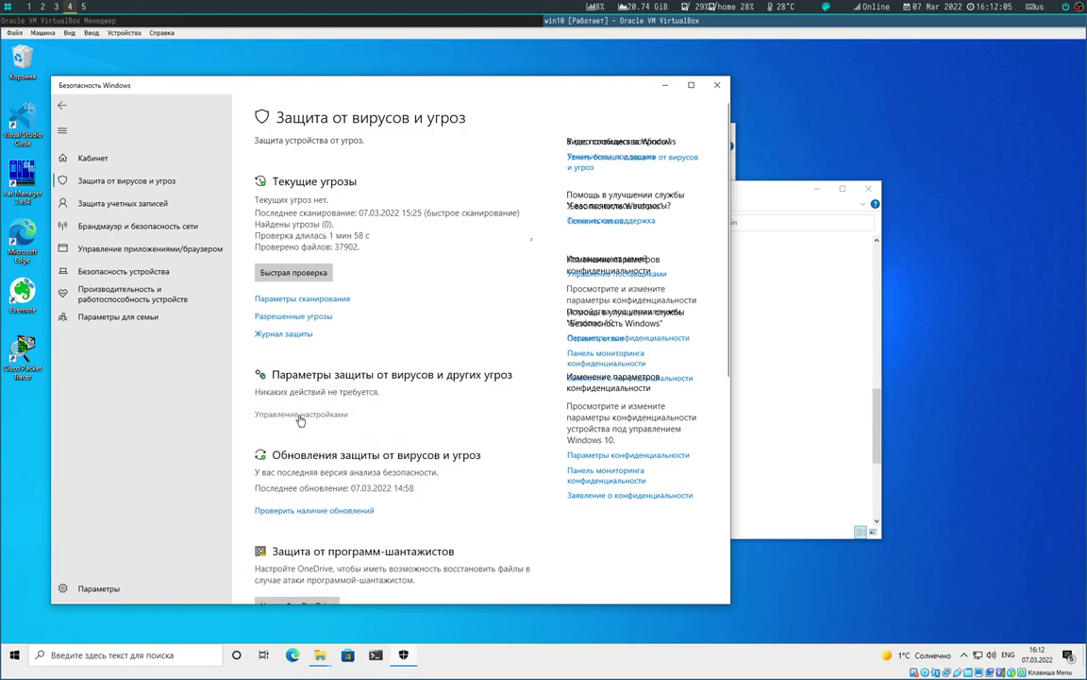
click(262, 286)
click(457, 417)
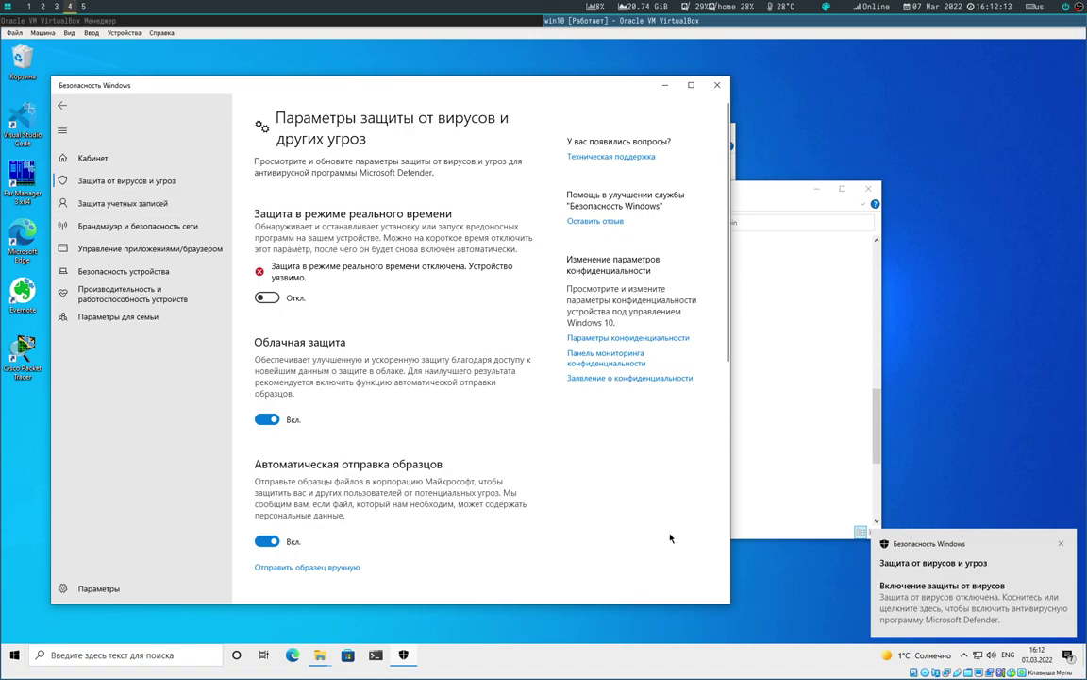
click(1063, 544)
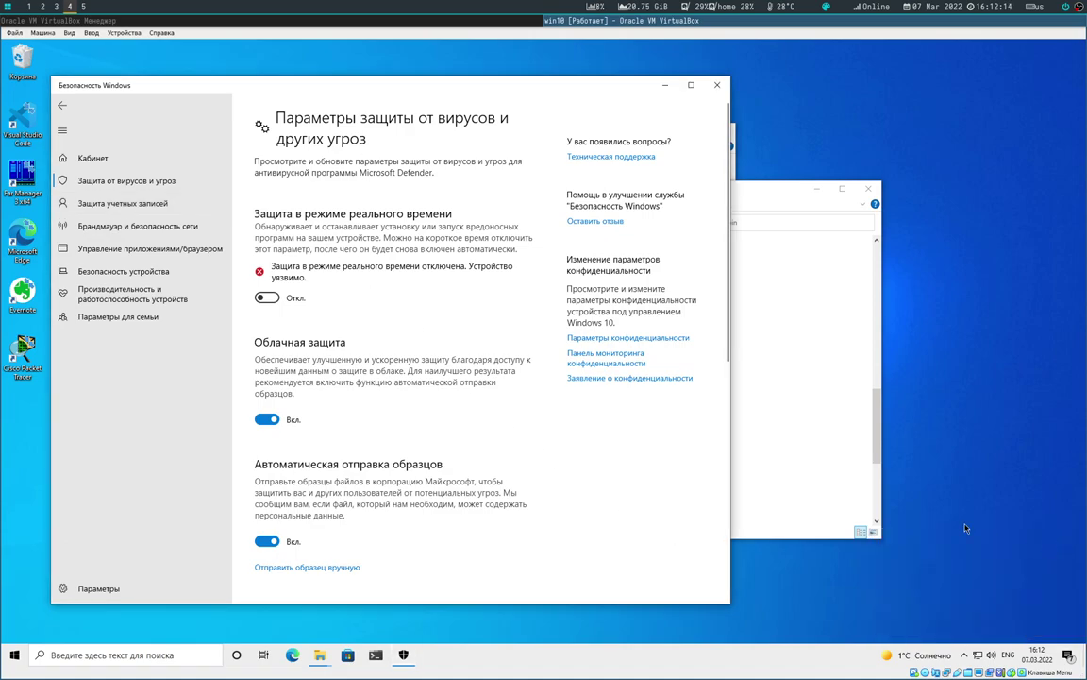
click(717, 85)
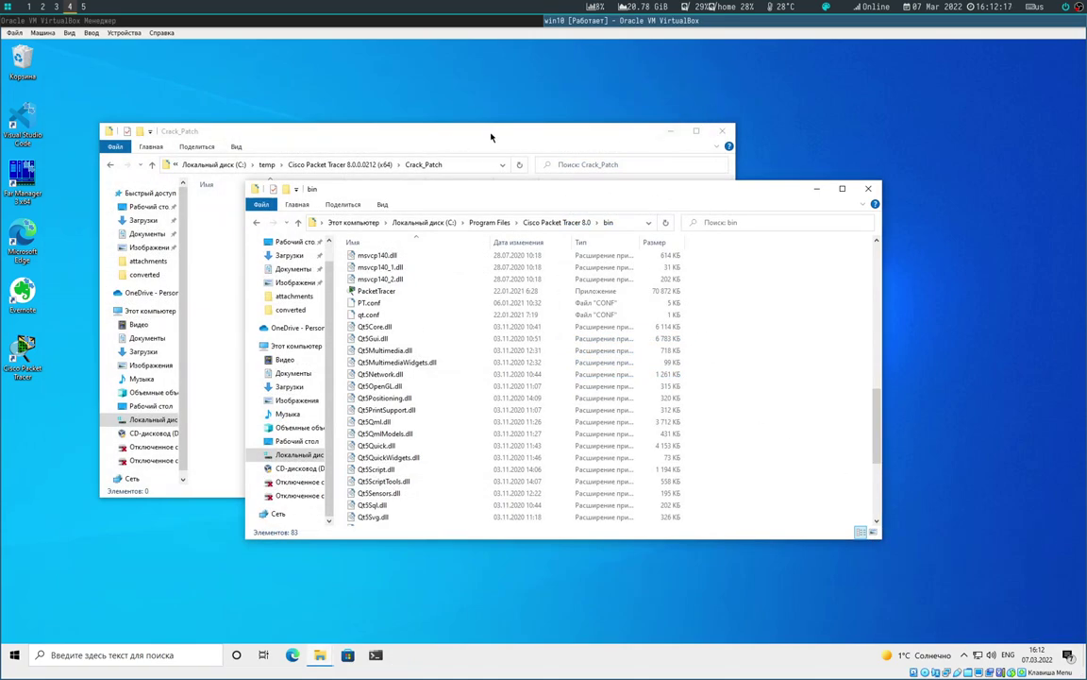
Step: Start Far Manager and switch its left panel to the H: network drive
double_click(22, 175)
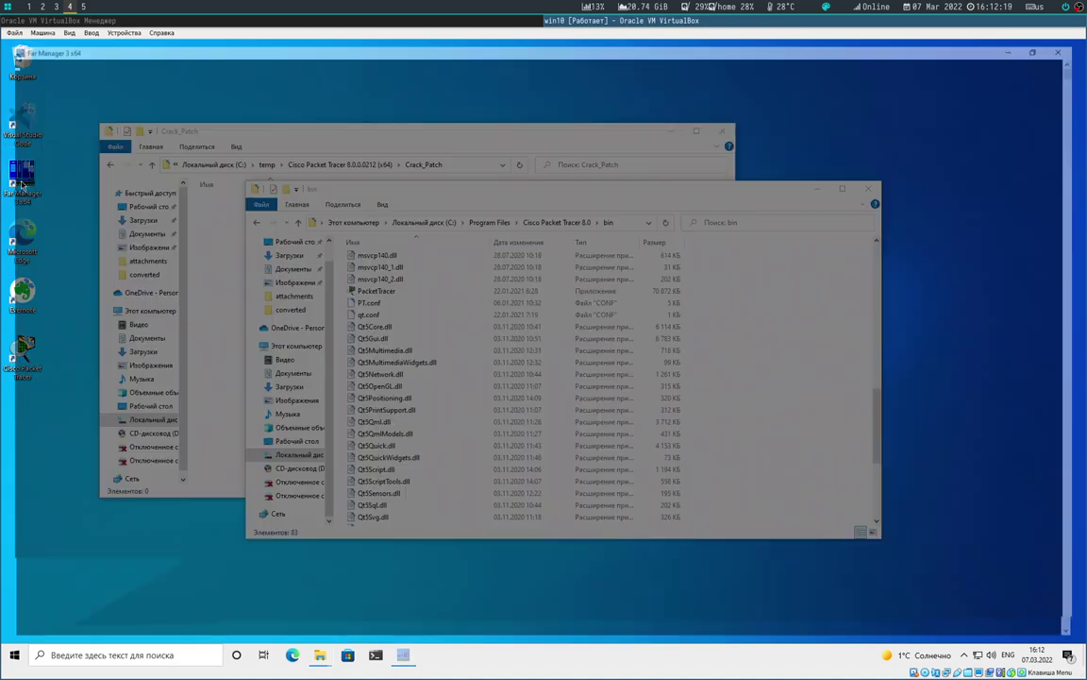
key(Return)
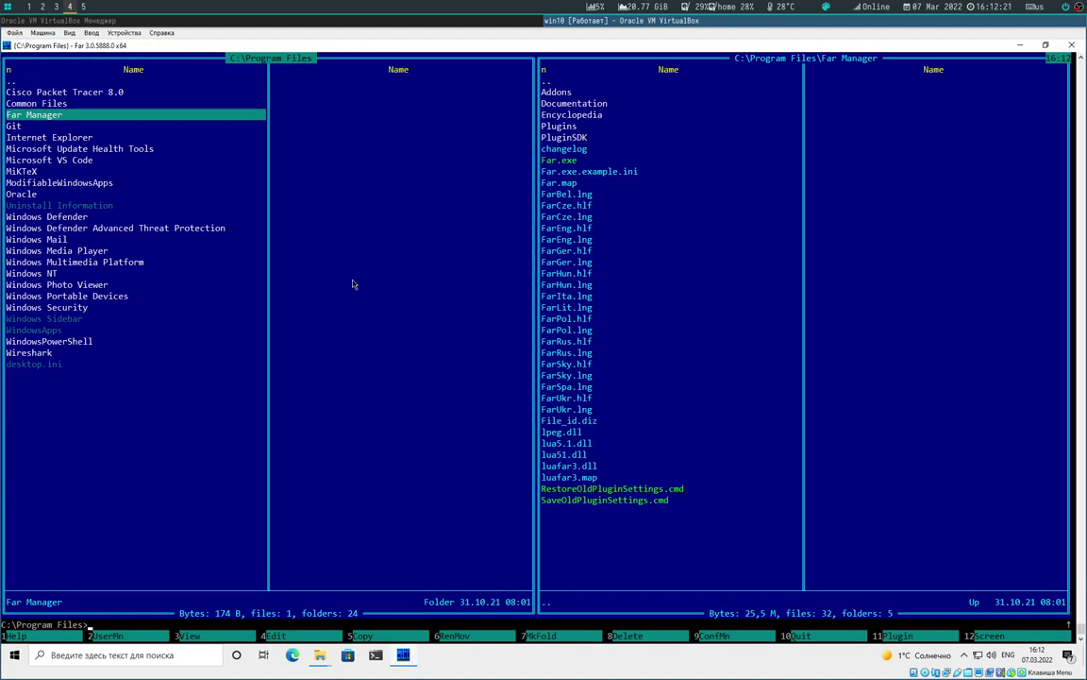
key(alt+F1)
key(Down)
key(Down)
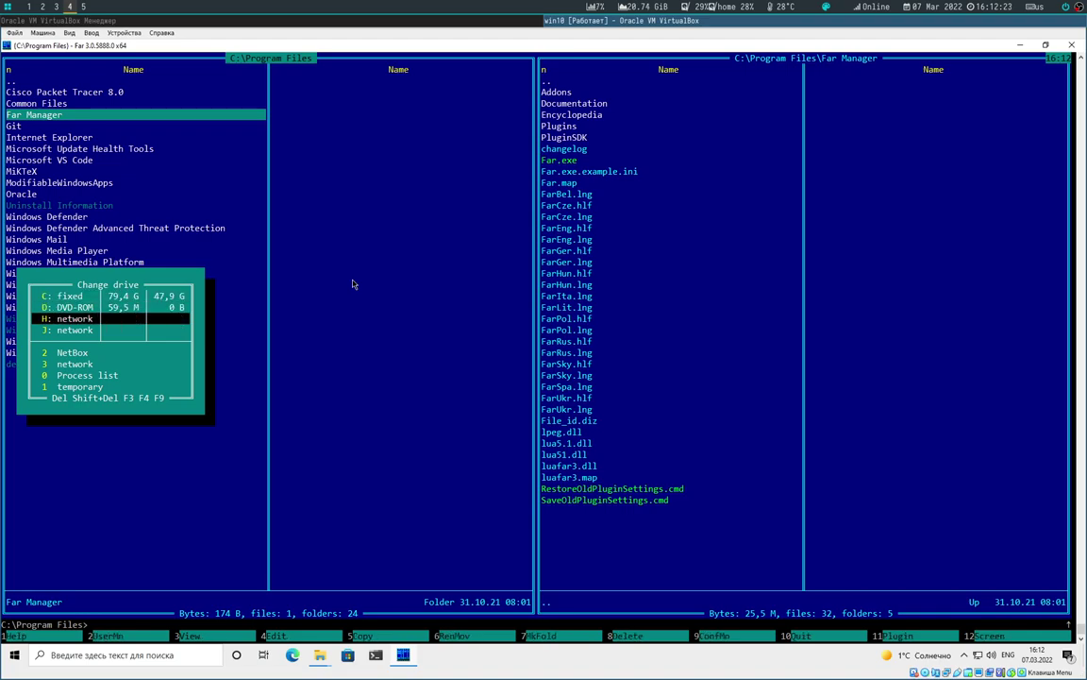
key(Return)
key(ctrl)
key(alt)
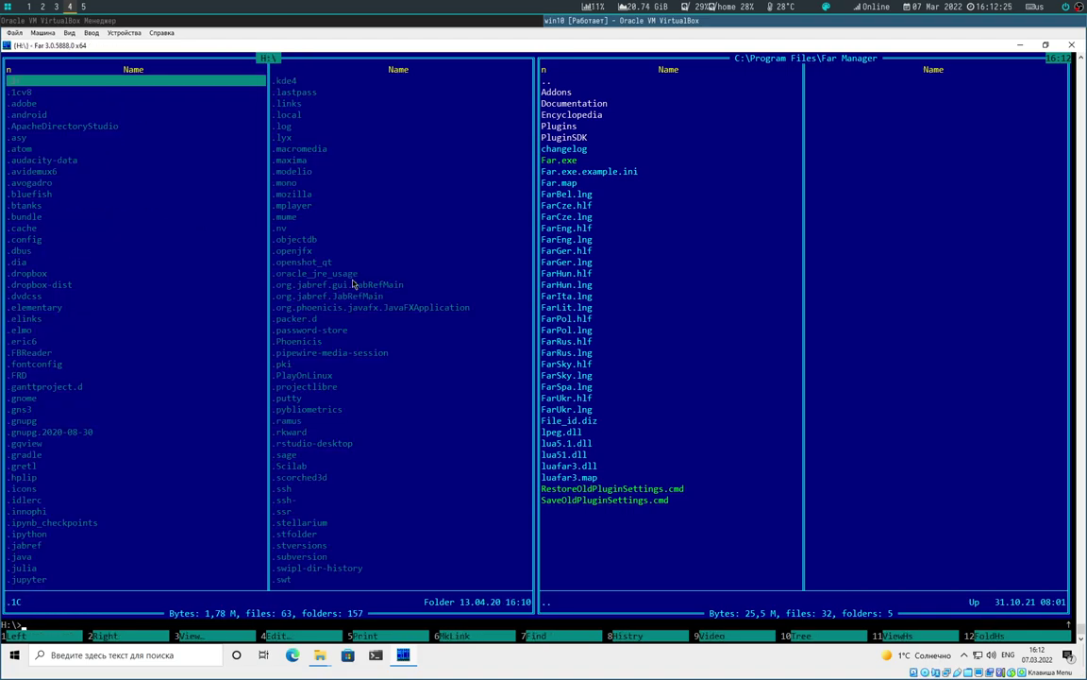
Step: Open H:\Downloads\attachments\Cisco Packet Tracer 8.0.0.0212 (x64)\Crack_Patch in the left Far Manager panel
key(alt+g)
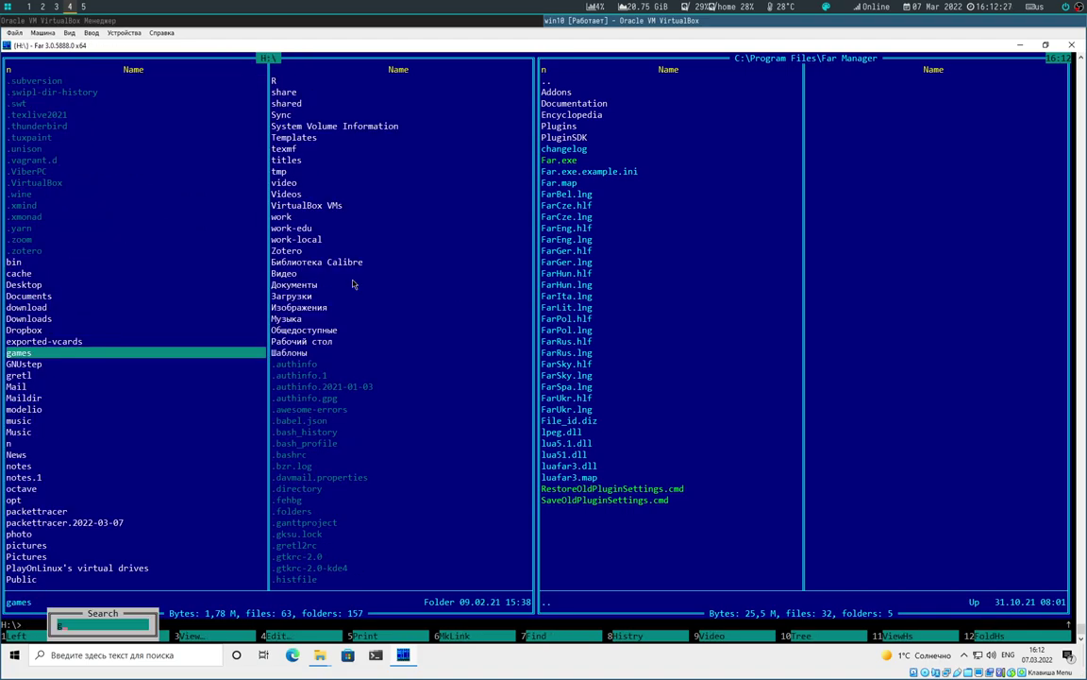
key(Escape)
key(Up)
key(Up)
key(Up)
key(Return)
key(Down)
key(Return)
key(Down)
key(Return)
key(Down)
key(Return)
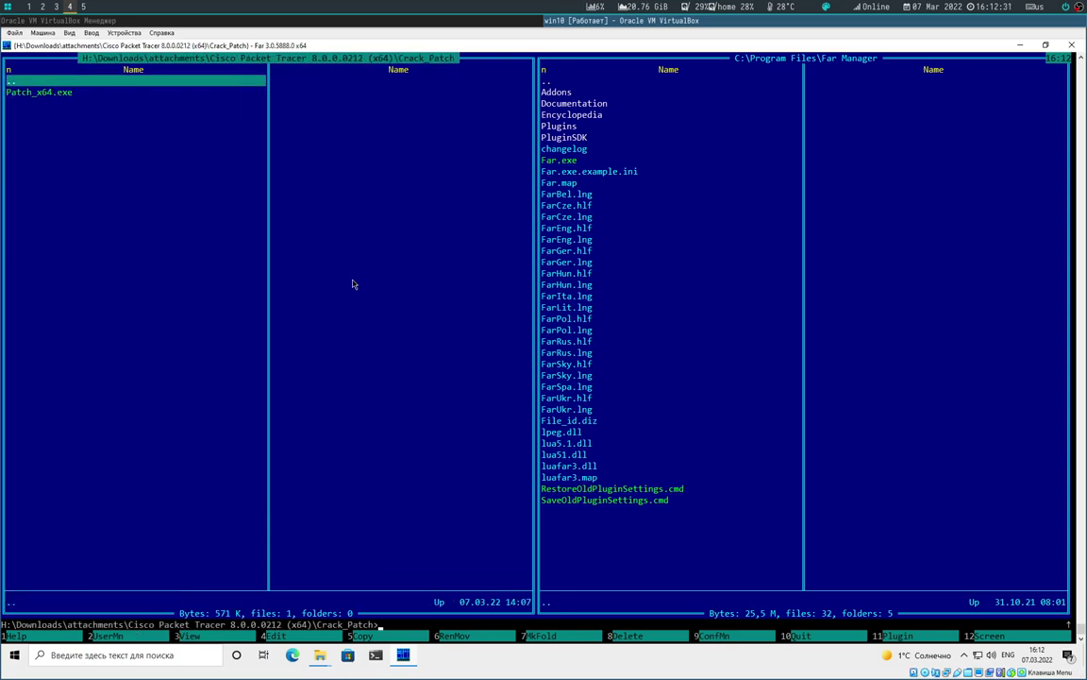
Step: Open C:\Program Files\Cisco Packet Tracer 8.0\bin in the right Far Manager panel
key(Tab)
key(Return)
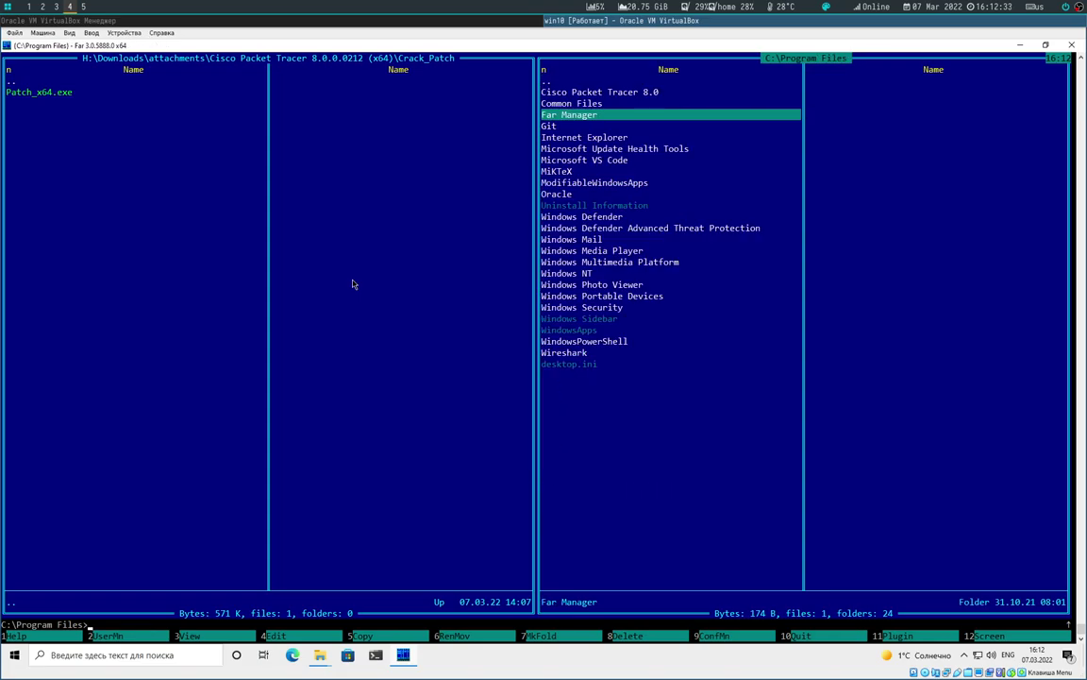
key(Up)
key(Up)
key(Return)
key(Down)
key(Return)
key(Return)
key(Down)
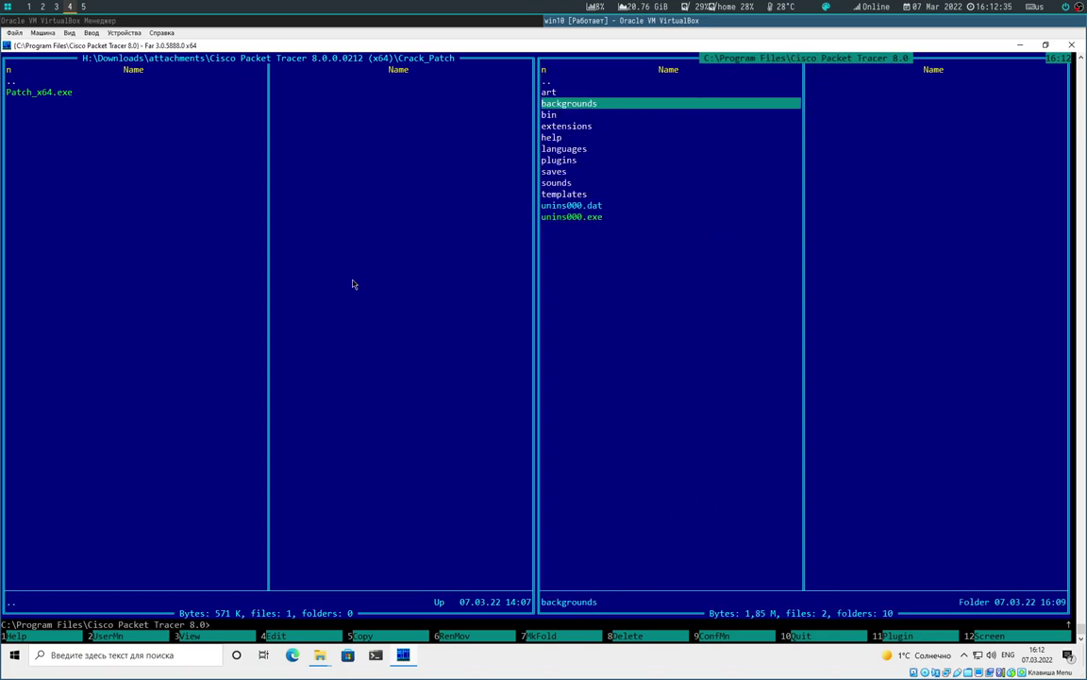
key(Down)
key(Return)
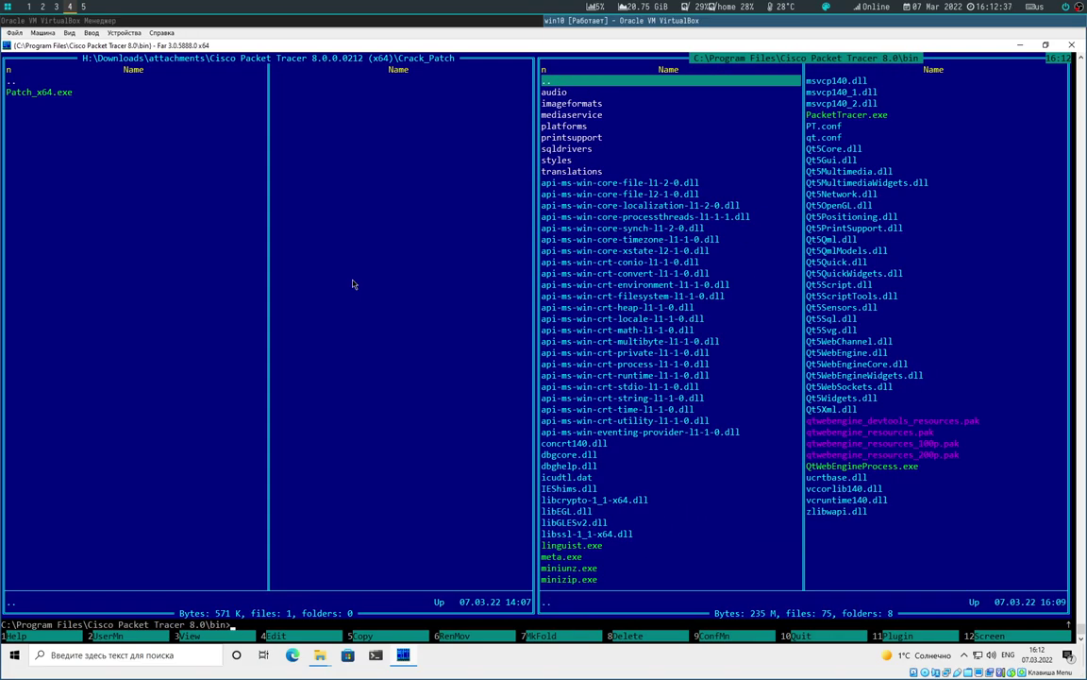
Step: Copy Patch_x64.exe from Crack_Patch into the Packet Tracer bin folder with administrator rights and return to the desktop
key(Tab)
key(Down)
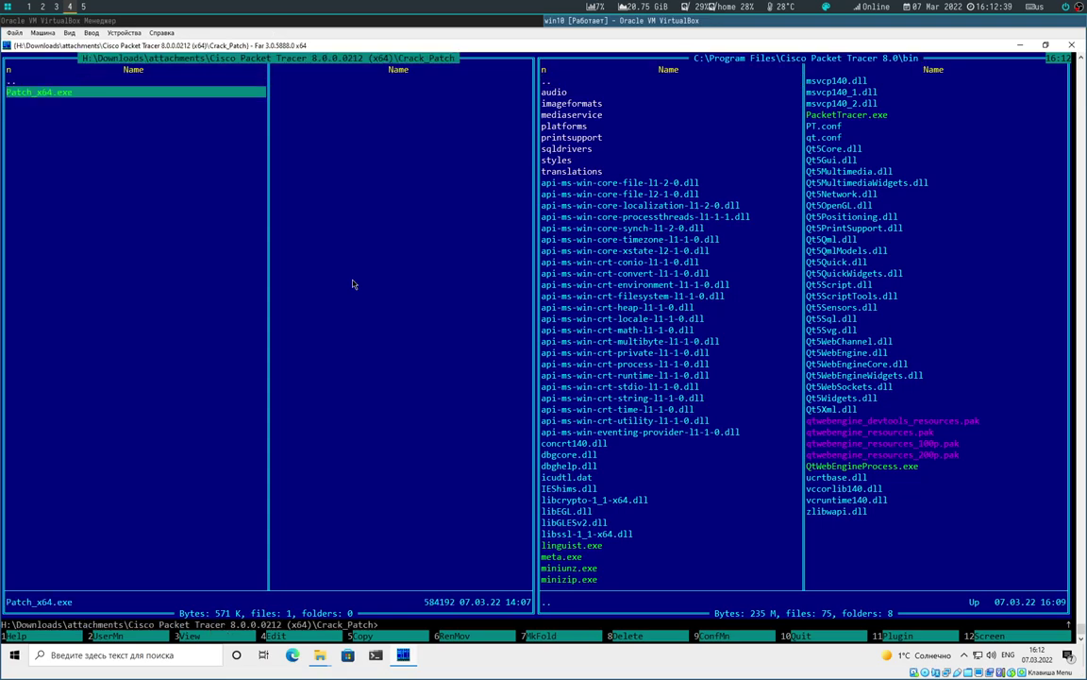
key(F5)
key(Return)
key(Return)
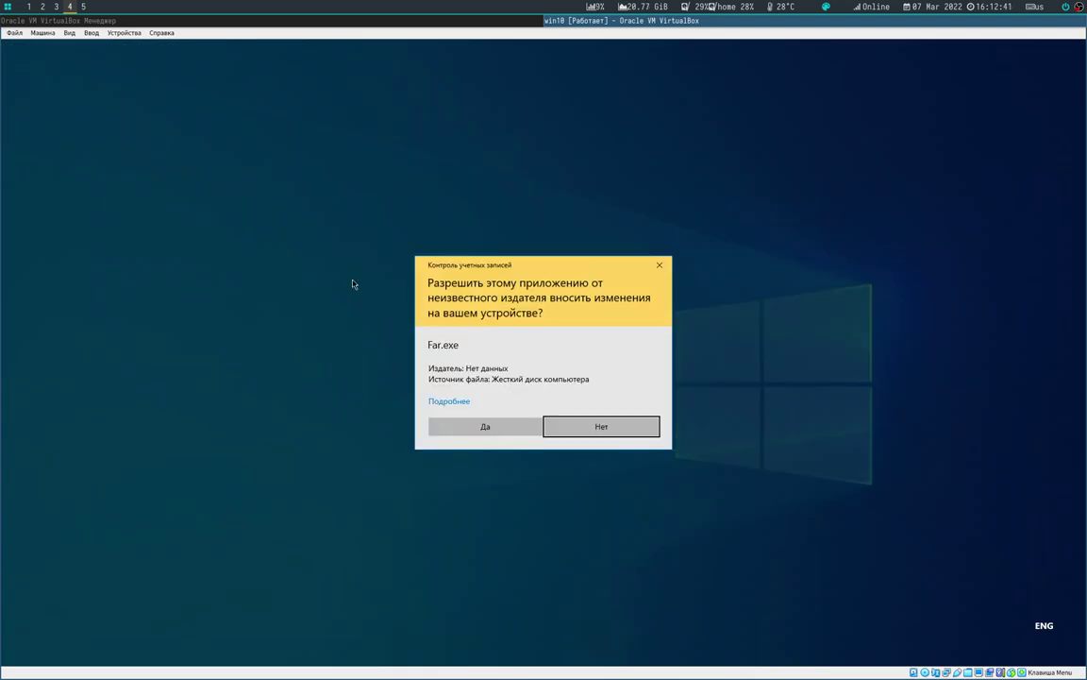
key(Left)
key(Return)
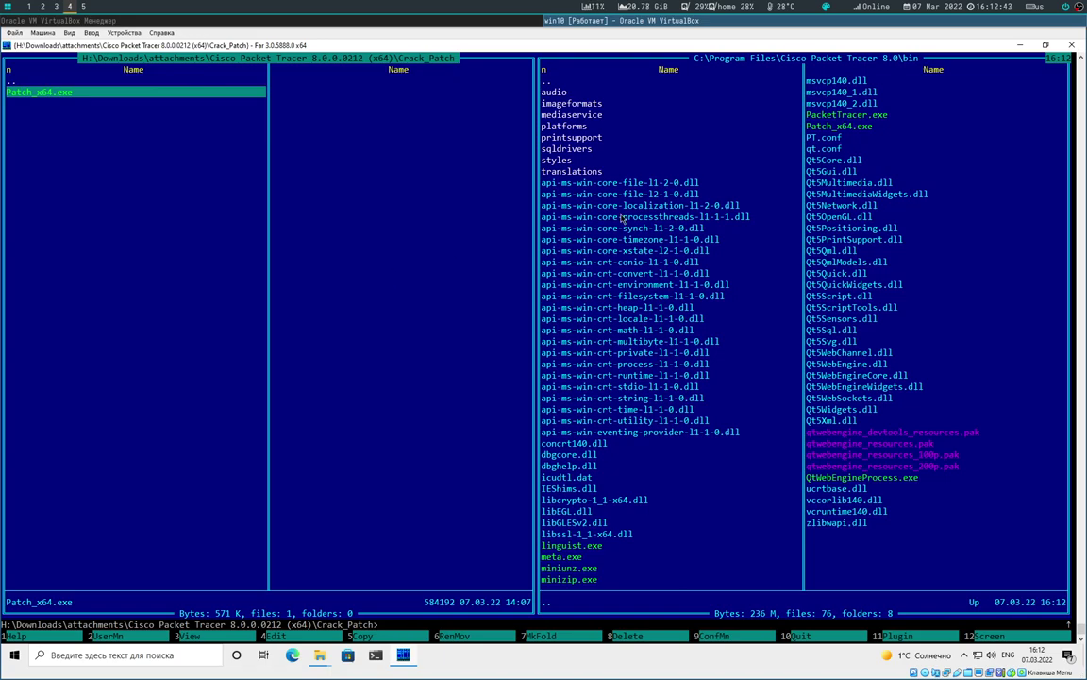
key(F10)
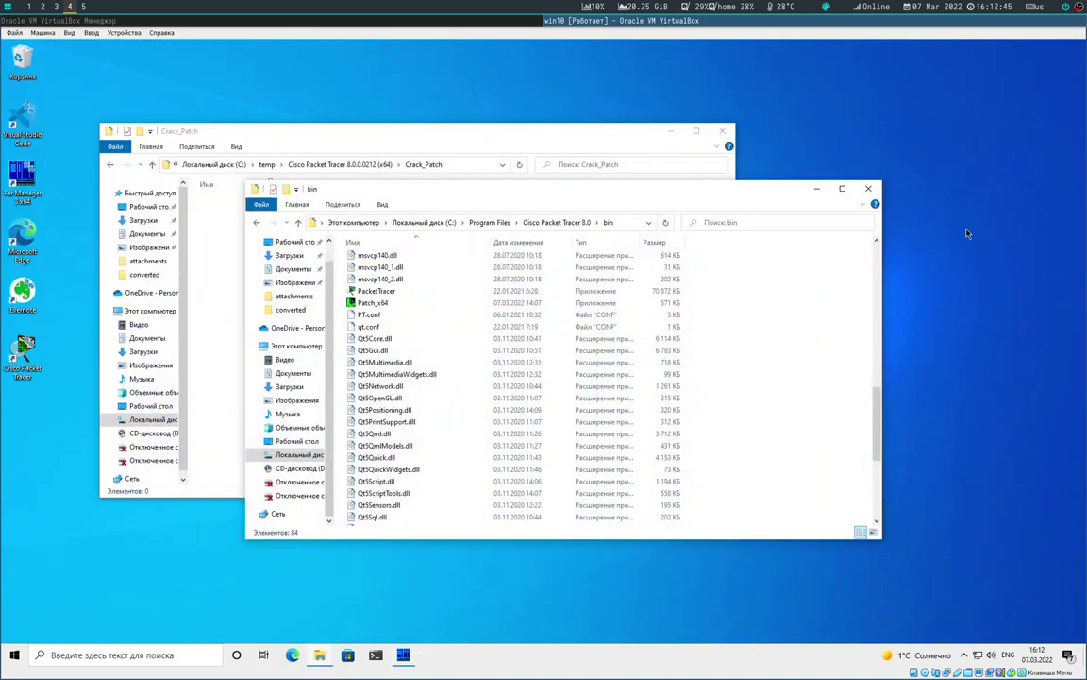
Step: Check the real-time protection setting in Windows Security through Windows Settings and close both windows
key(super)
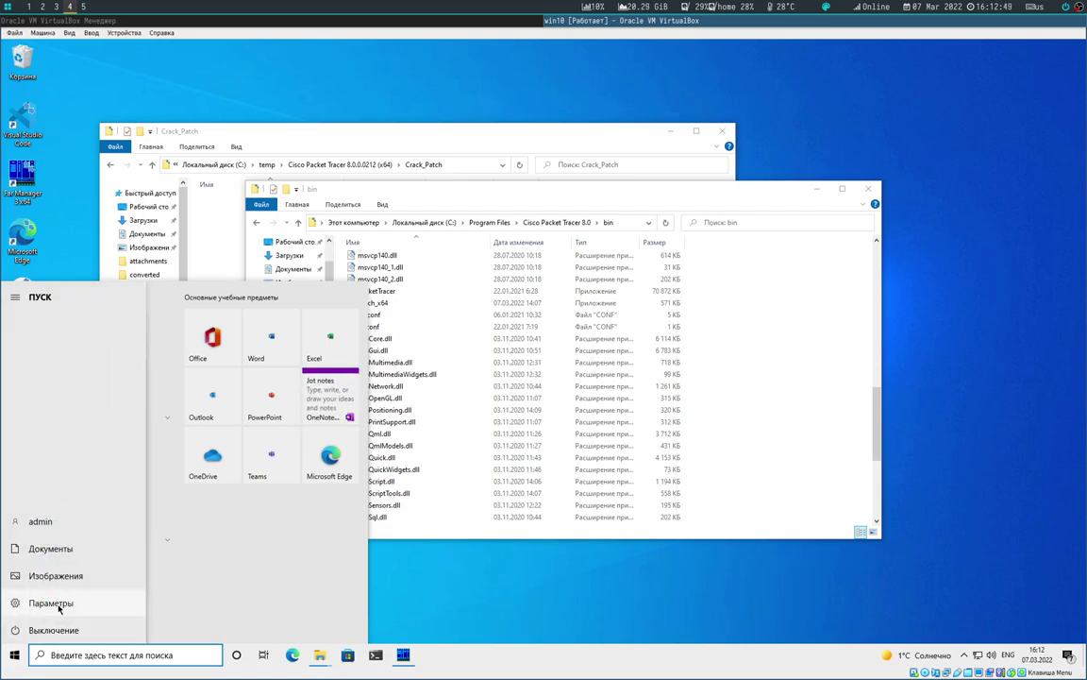
click(49, 602)
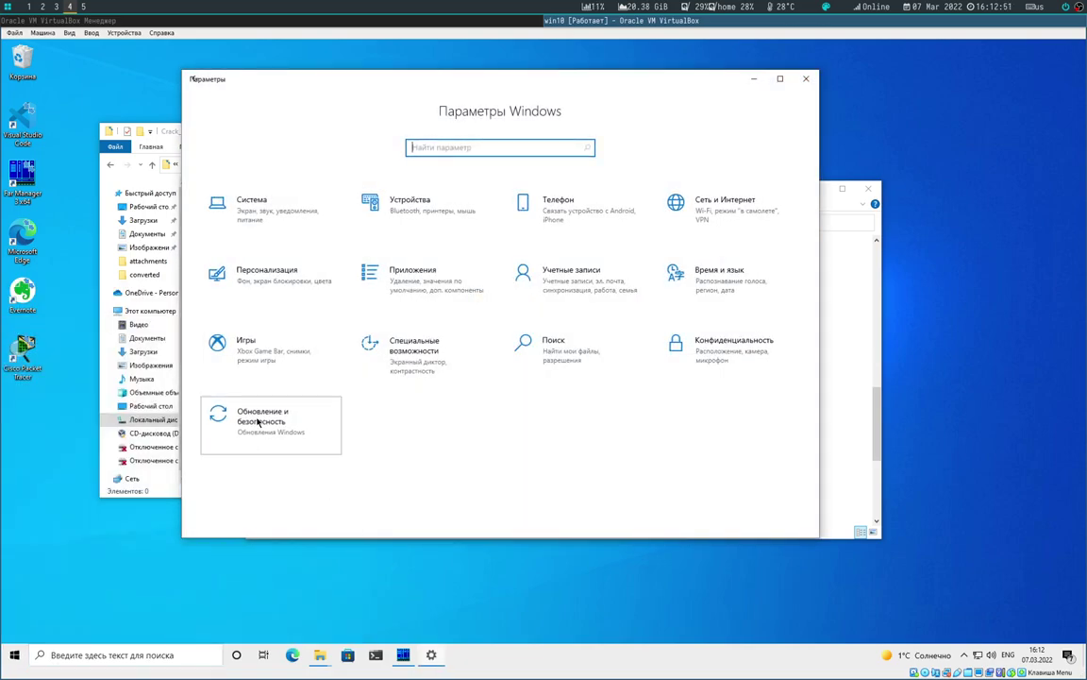
click(229, 416)
click(252, 251)
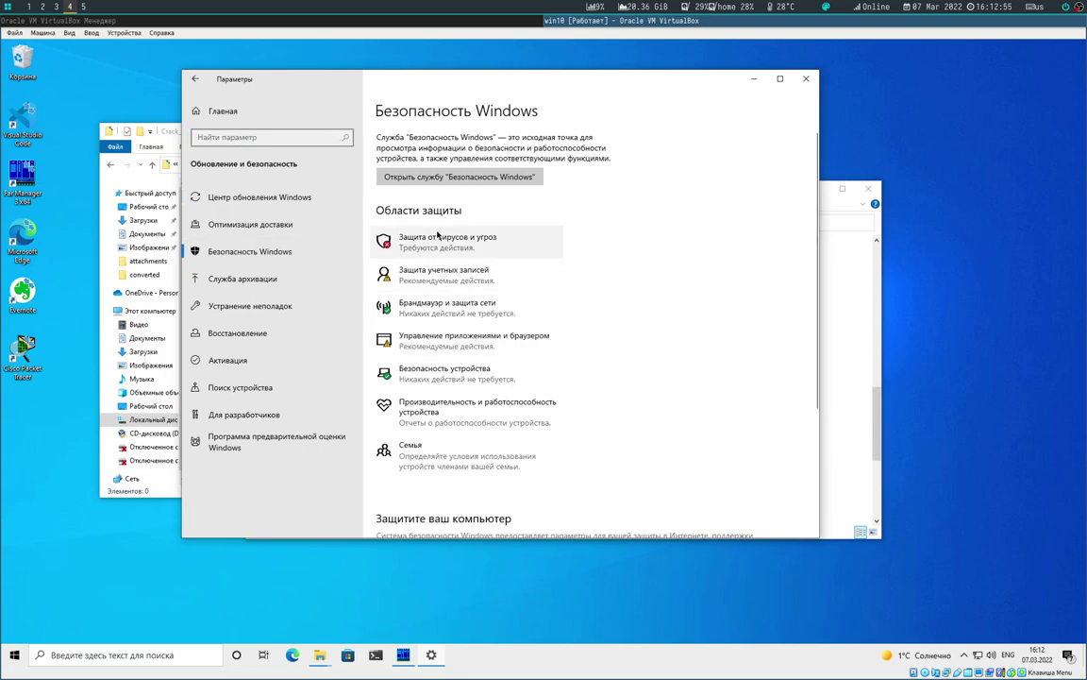
click(441, 241)
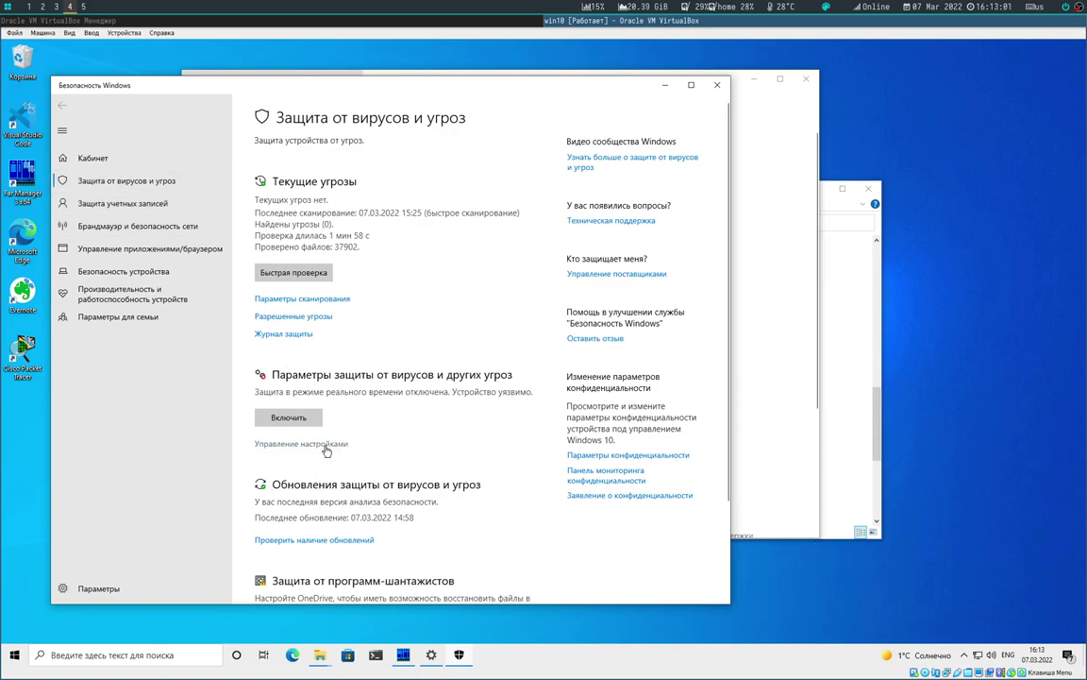
click(327, 445)
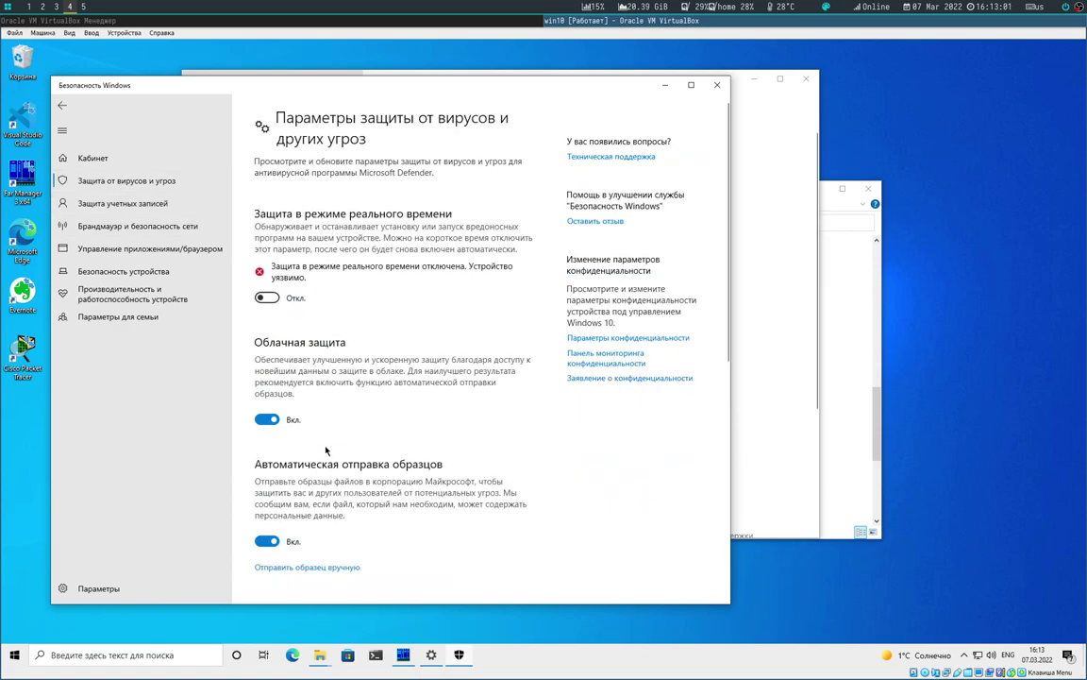
click(716, 85)
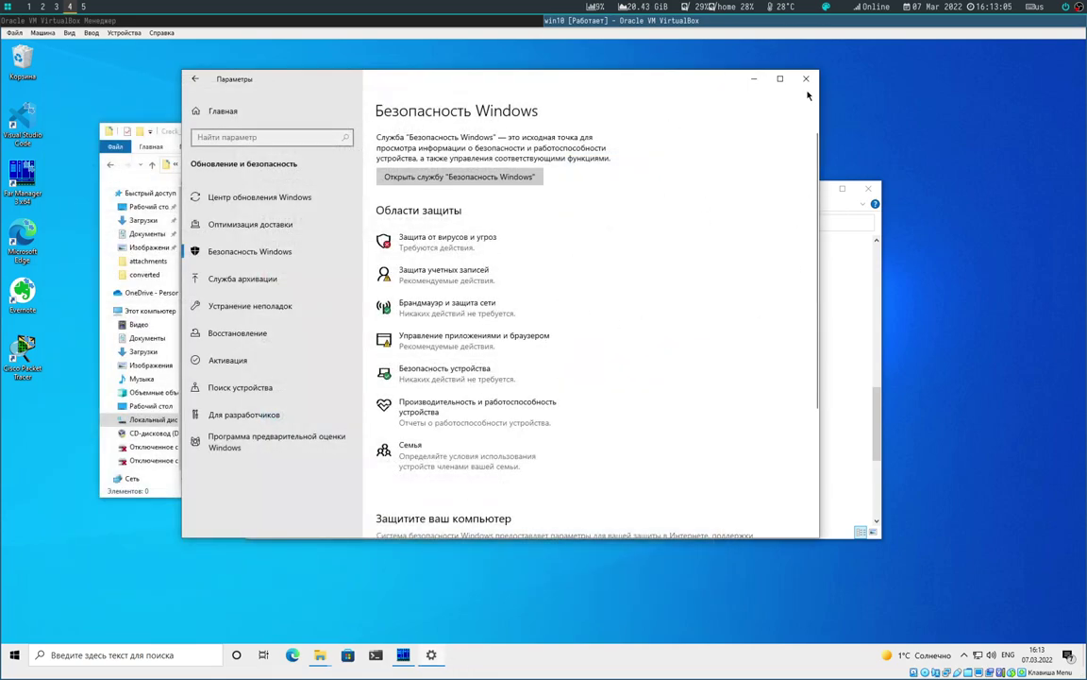
click(801, 78)
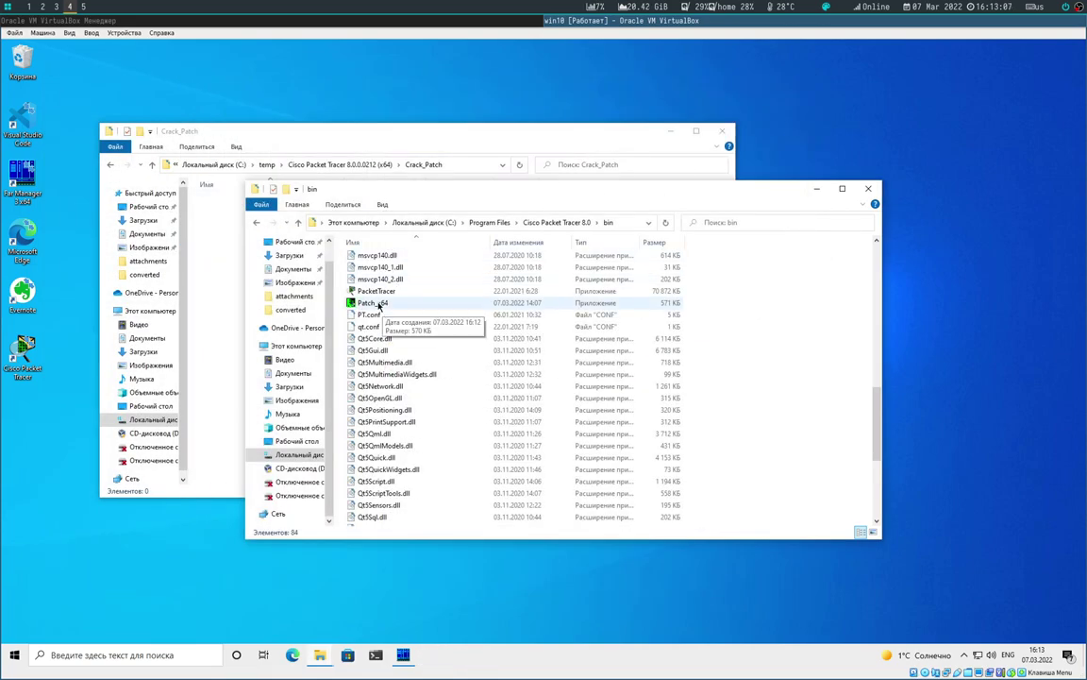
Step: Run Patch_x64 from the Packet Tracer bin folder as administrator, apply the patch to PacketTracer.exe and exit the patcher
right_click(379, 304)
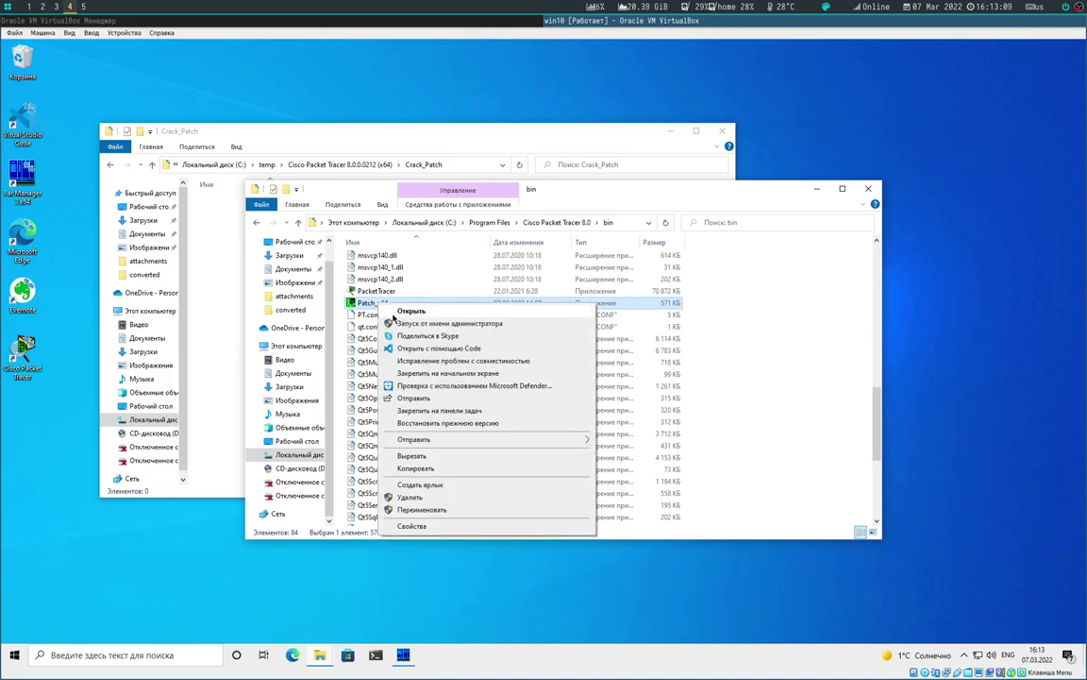
click(437, 324)
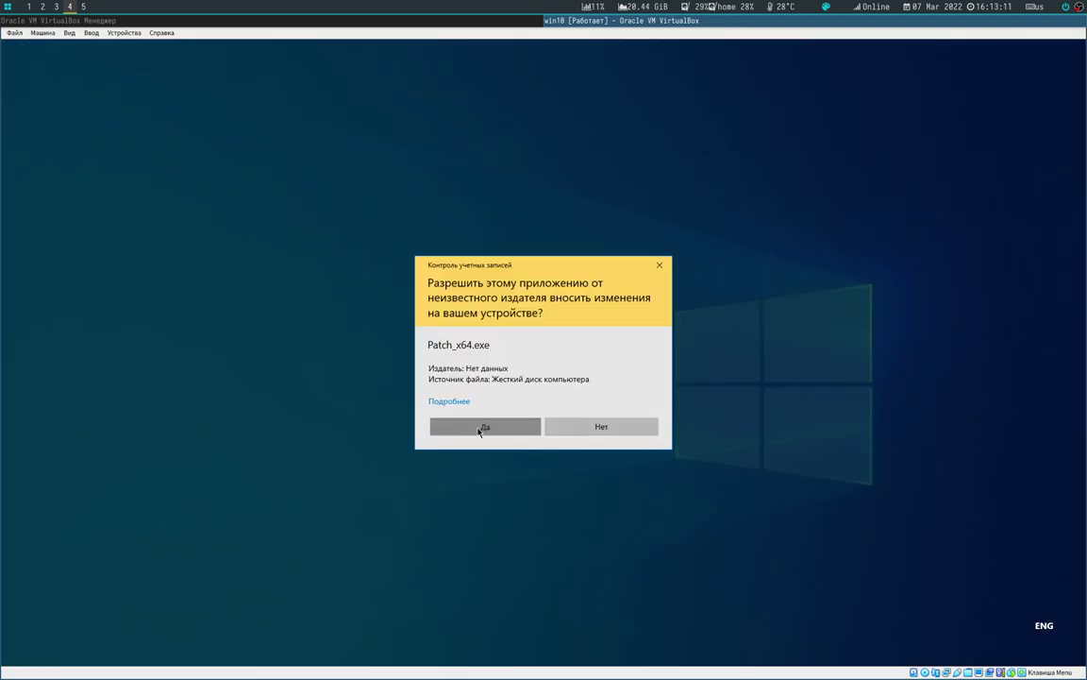
click(439, 427)
click(430, 458)
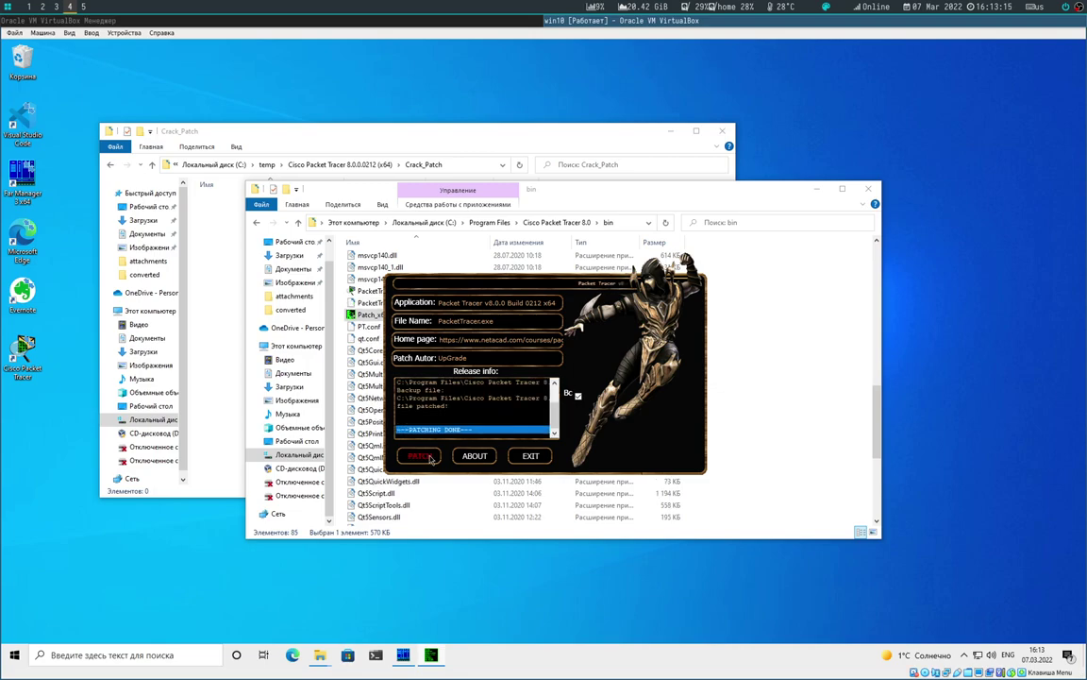
click(529, 459)
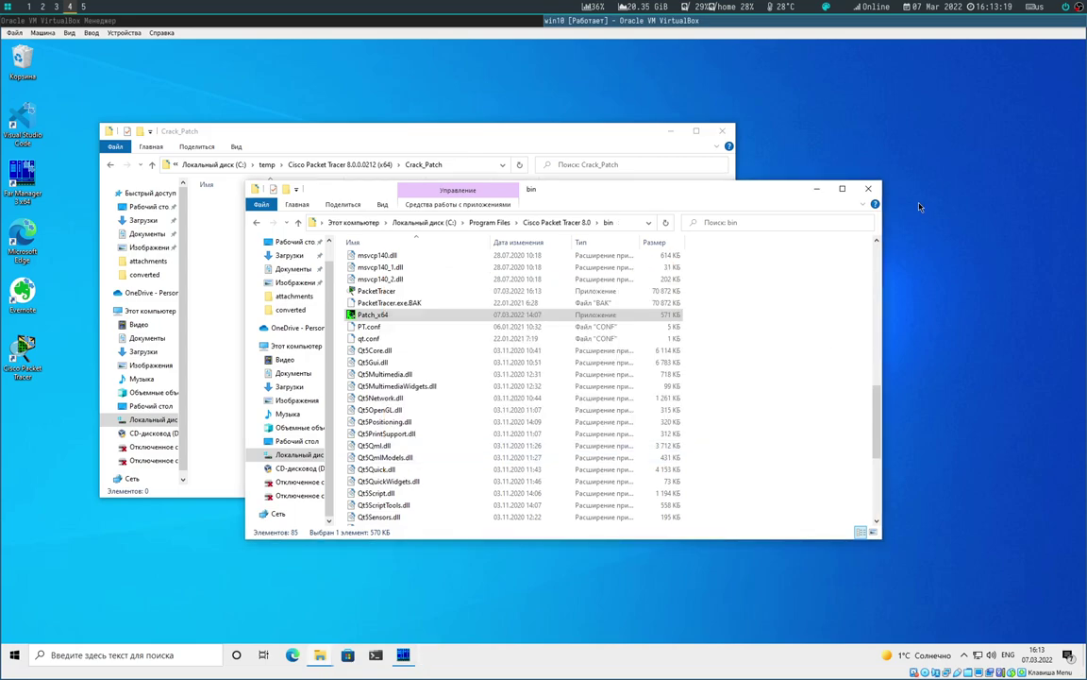
Step: Launch Cisco Packet Tracer from its desktop shortcut
click(864, 192)
click(26, 350)
double_click(25, 349)
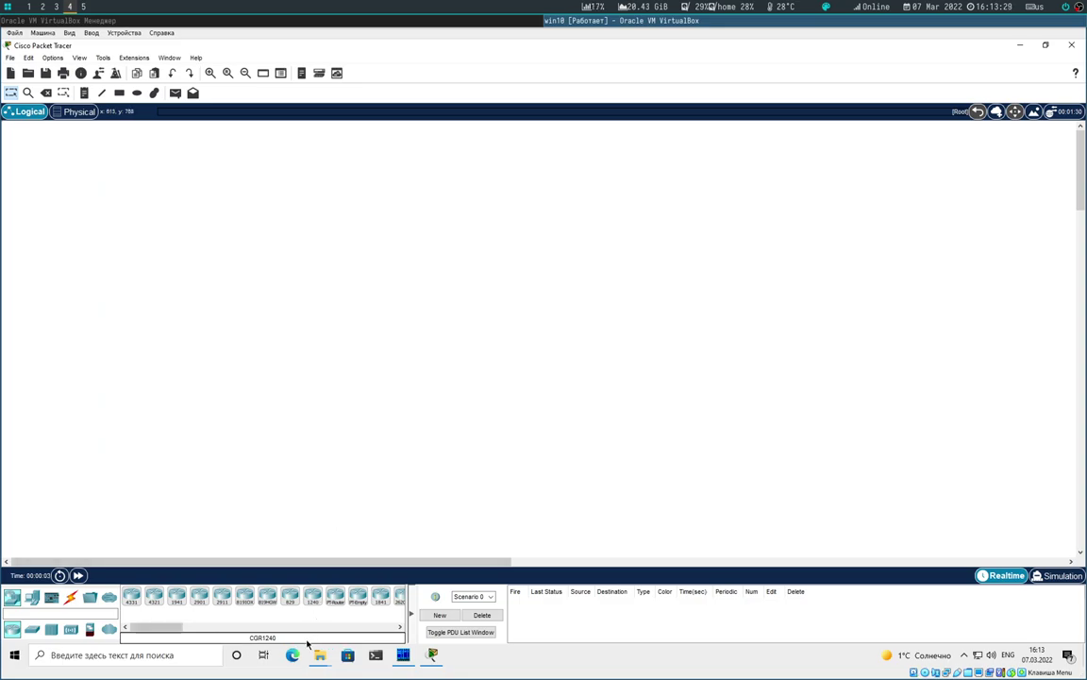
Step: Place a 4331 router and a 2911 router in the logical workspace and connect them with an automatically chosen cable type
drag(133, 602, 338, 351)
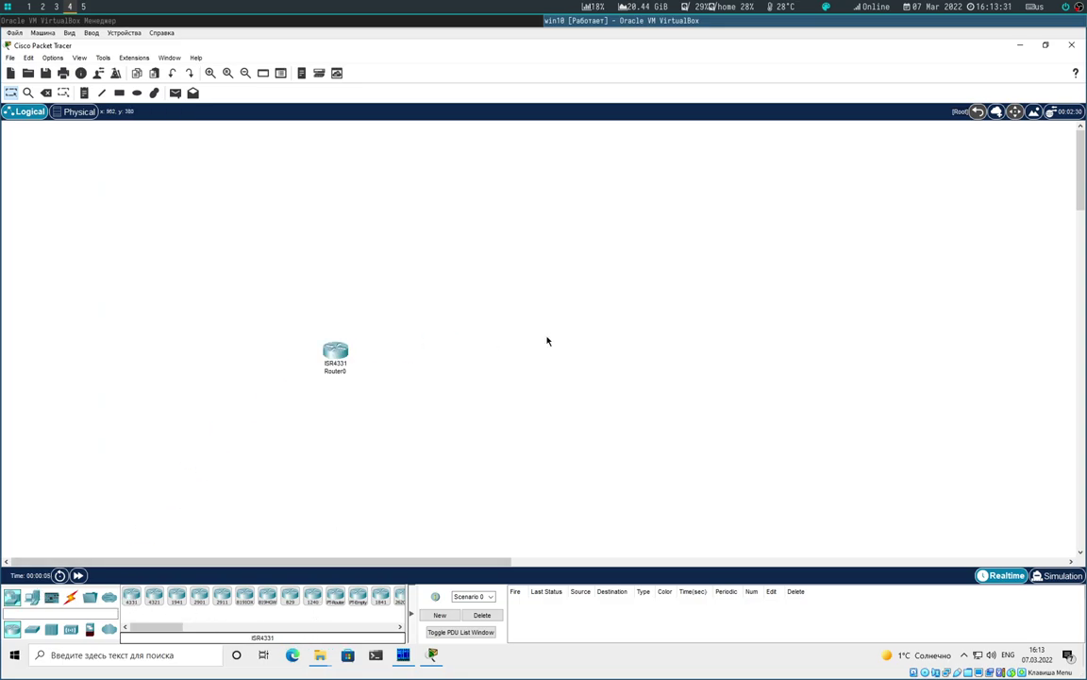
drag(212, 597, 446, 345)
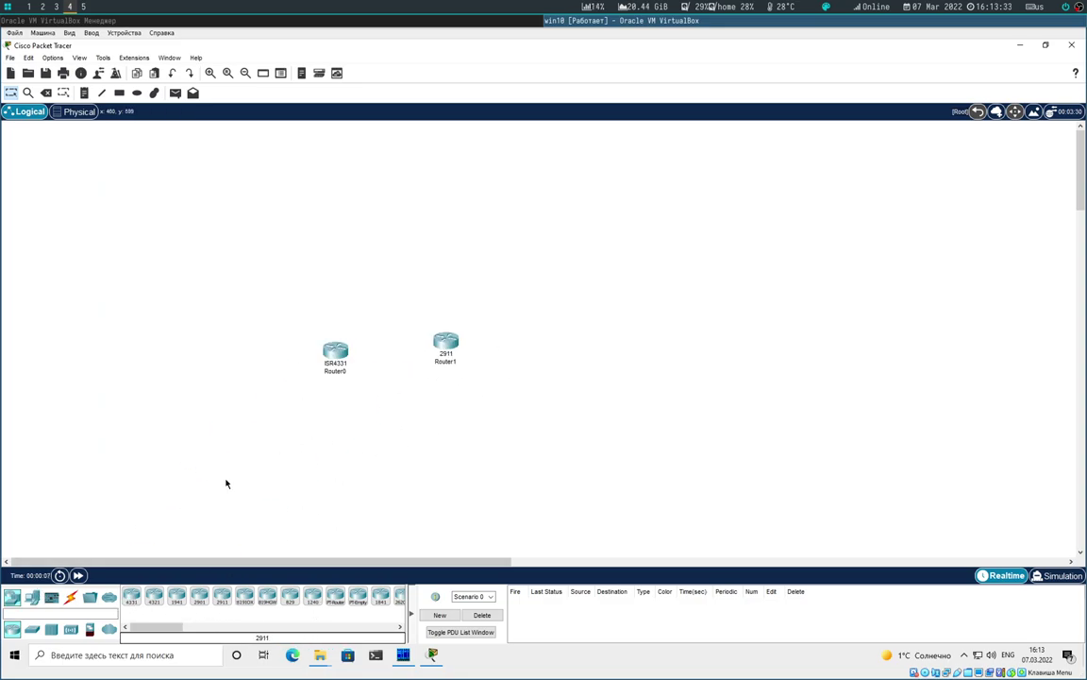
click(69, 602)
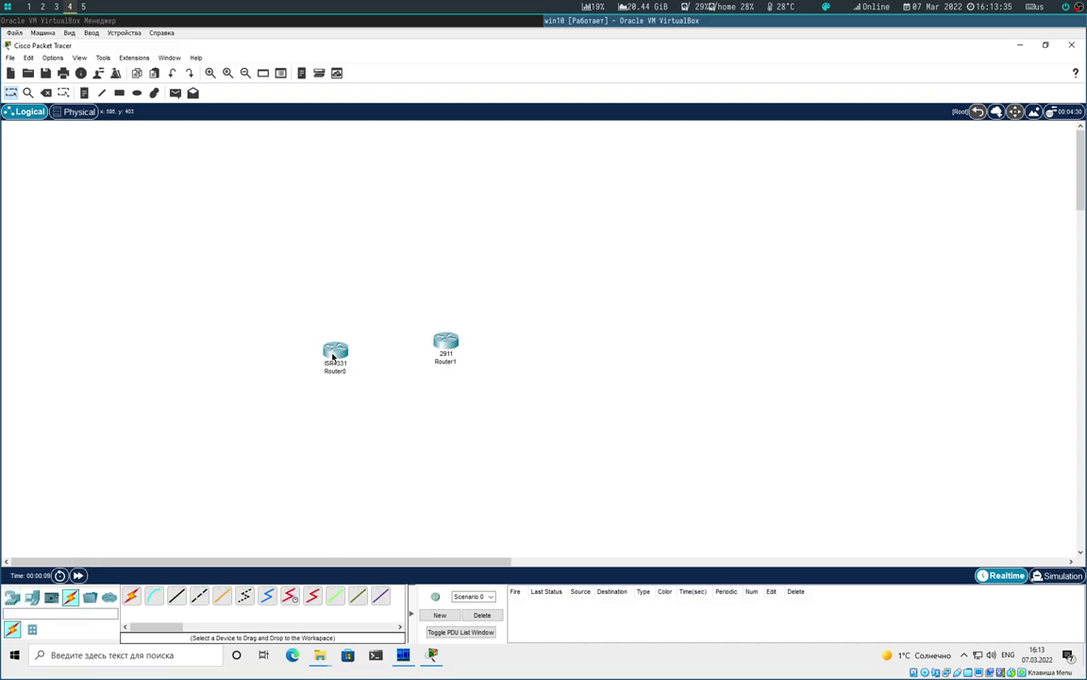
click(133, 601)
click(335, 351)
click(444, 342)
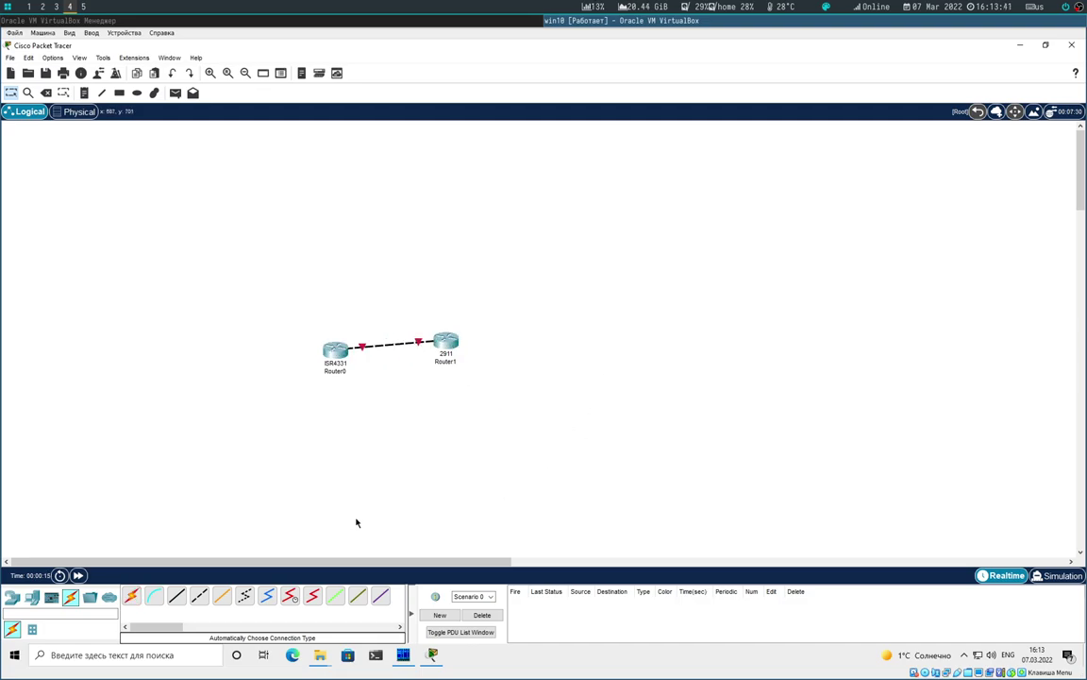
Step: Exit Packet Tracer without saving the two-router test network
click(10, 58)
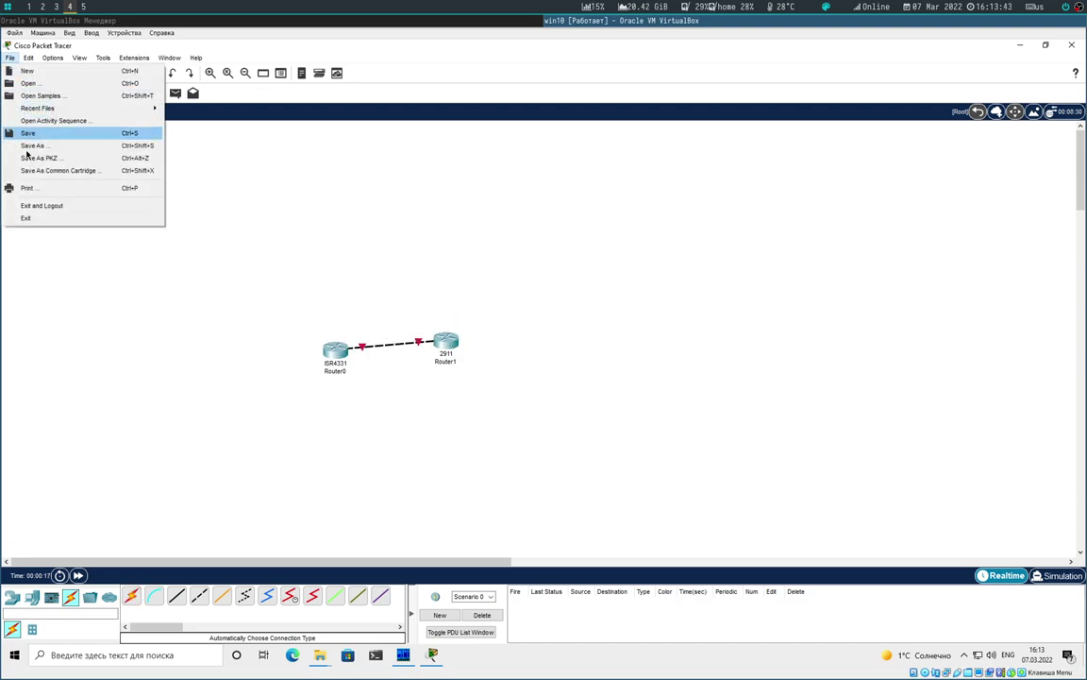
click(34, 220)
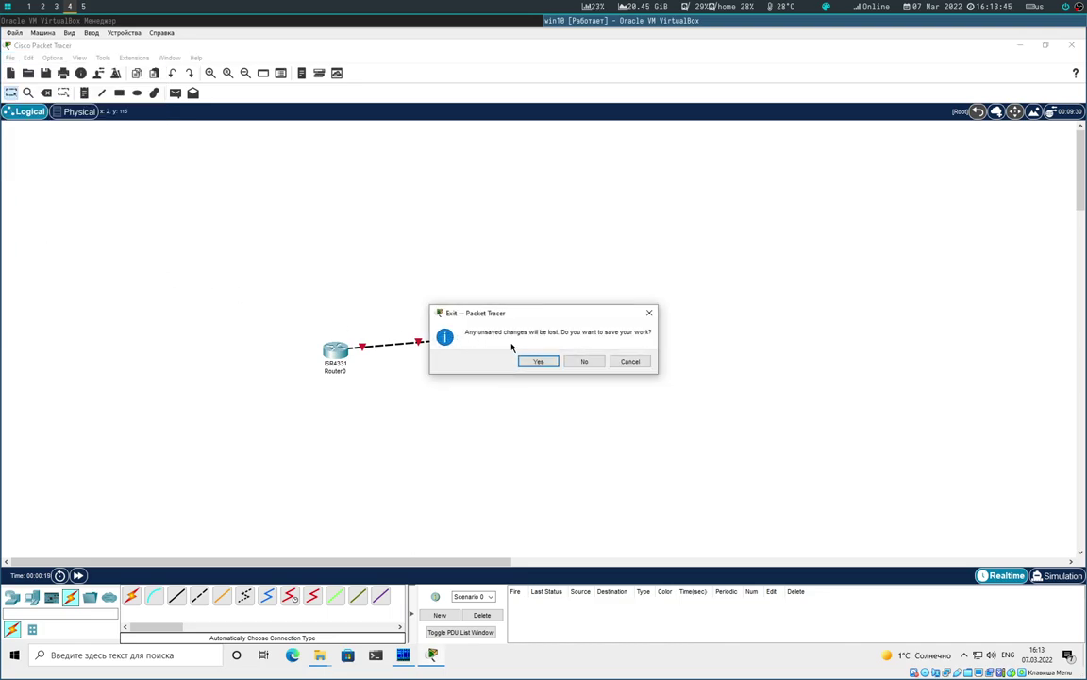
click(580, 361)
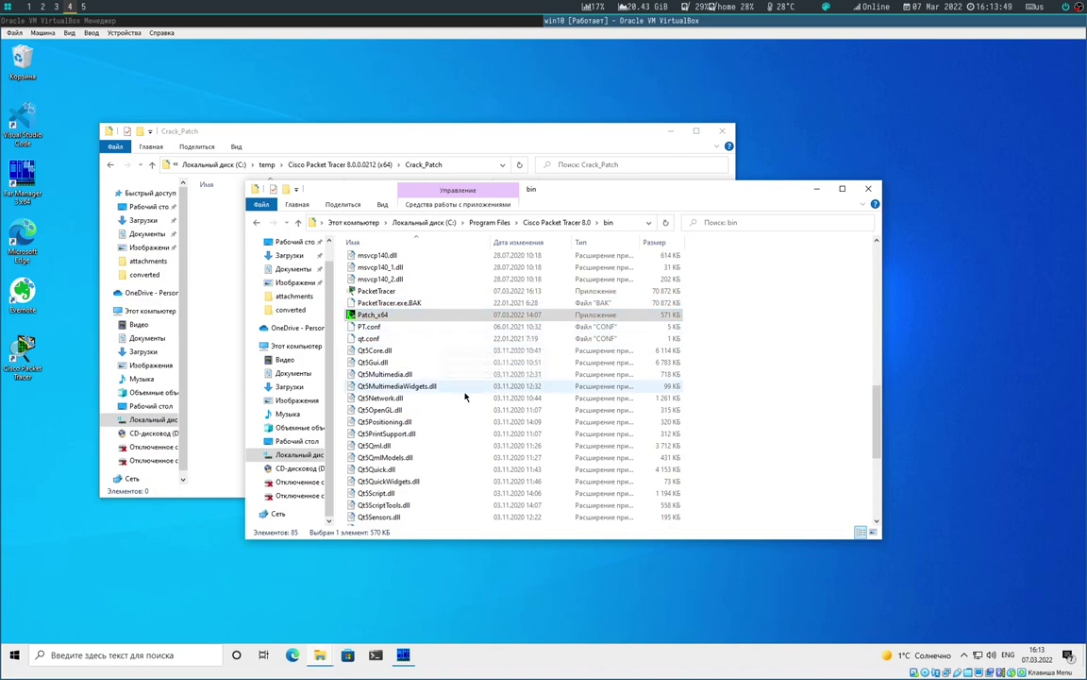